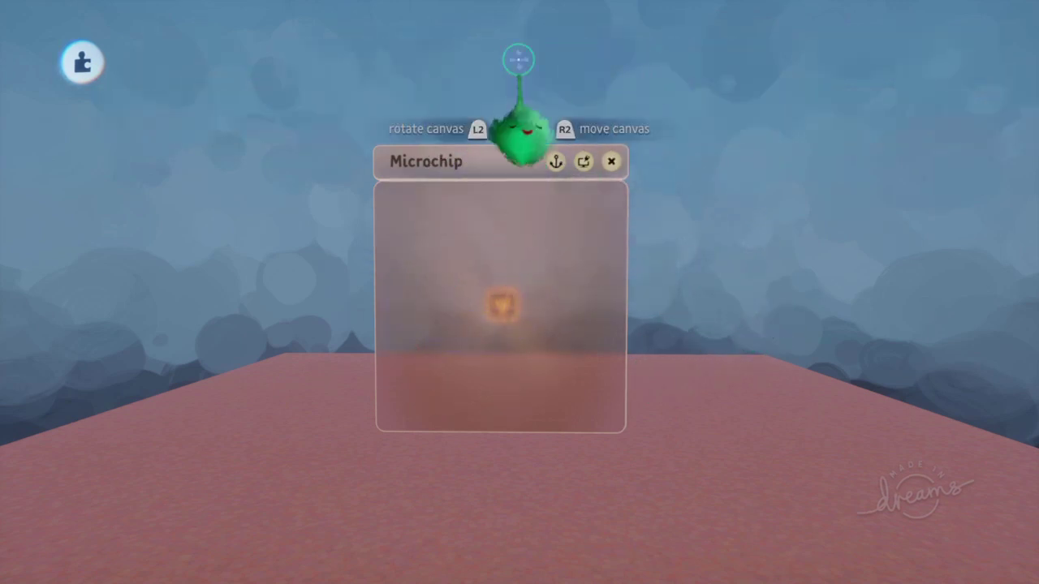
Place a Timer gadget inside the microchip and position it near the right side of the canvas.
click(518, 62)
click(581, 112)
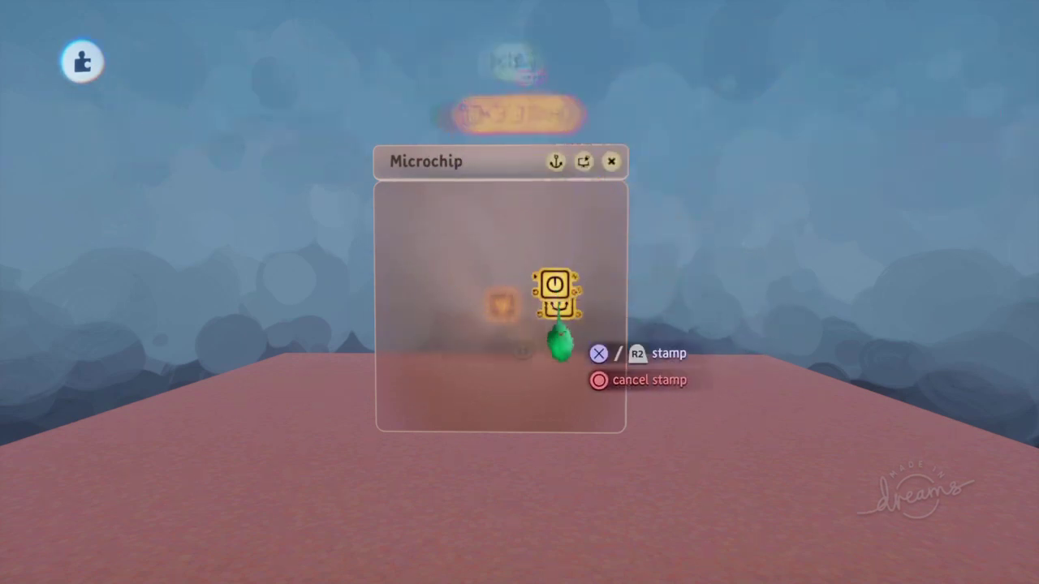
click(560, 286)
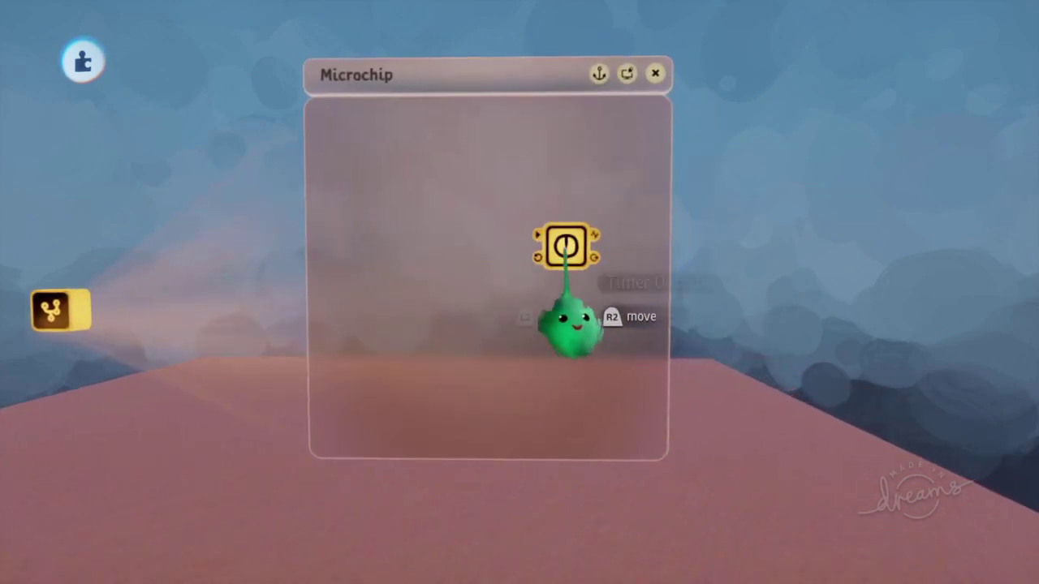
click(554, 315)
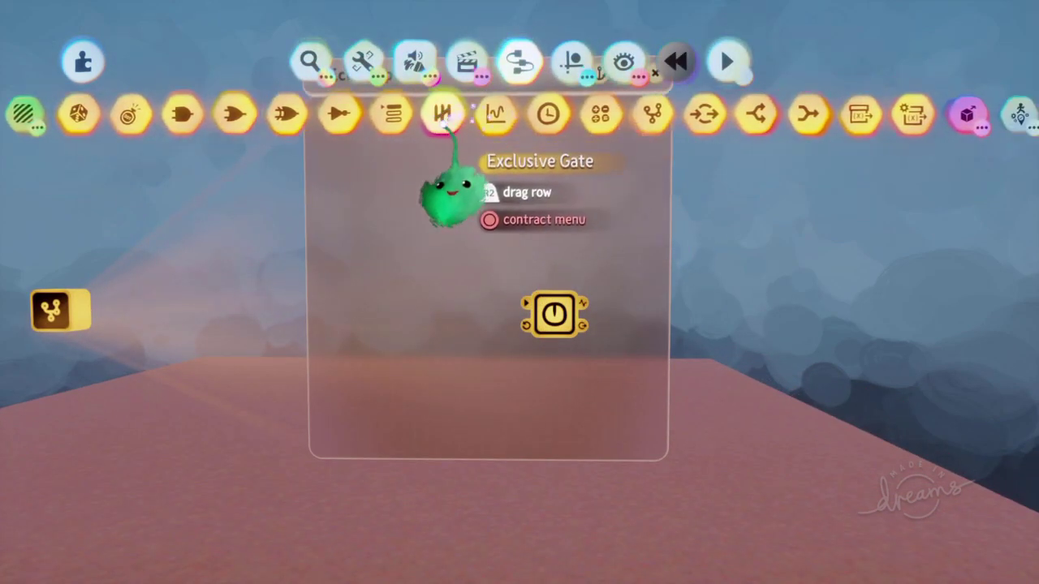
Add a Variable gadget near the microchip's upper left corner and set its value to 6.7.
click(858, 113)
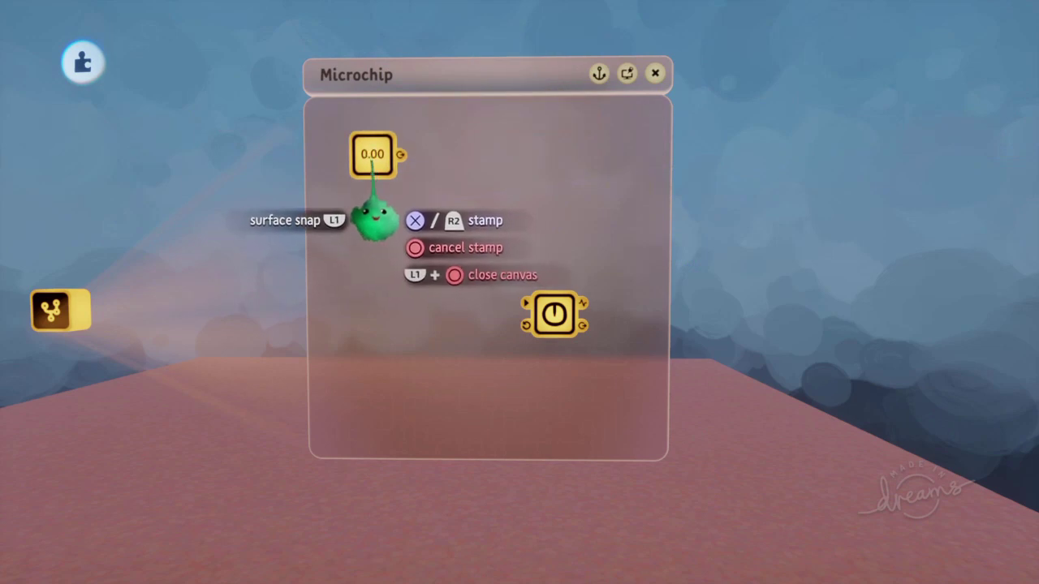
click(366, 155)
click(365, 166)
drag(434, 175, 475, 186)
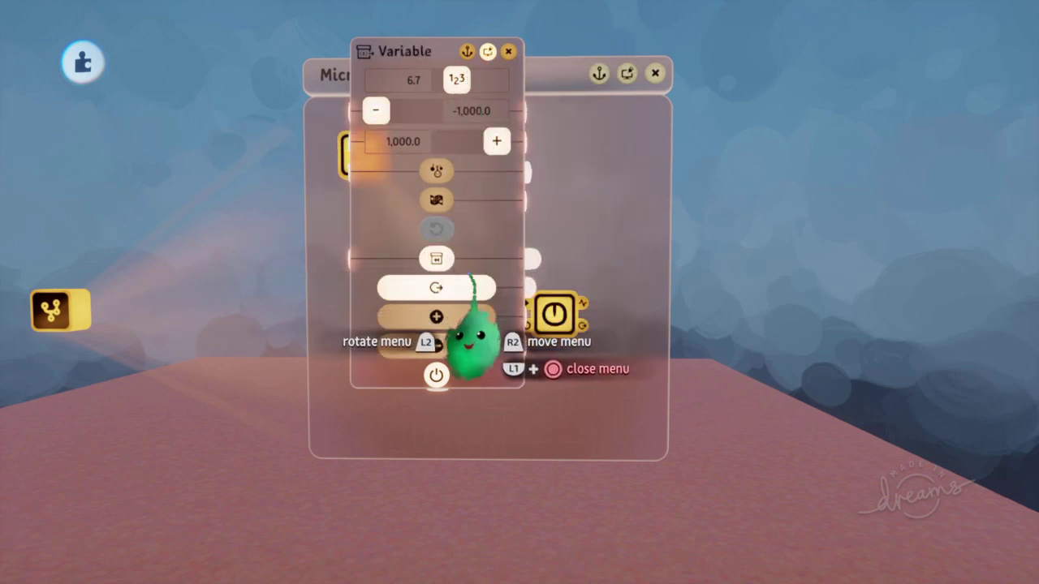
drag(471, 277, 286, 293)
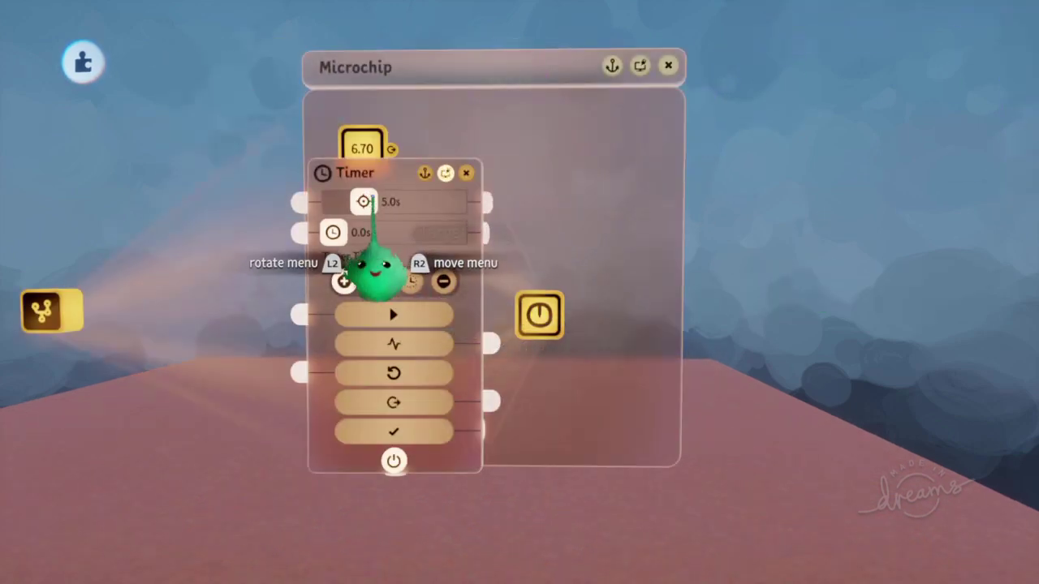
Set the Timer's target time to 10.6 s, and try wiring the Variable's output into its current time before undoing that wire.
drag(369, 203, 395, 227)
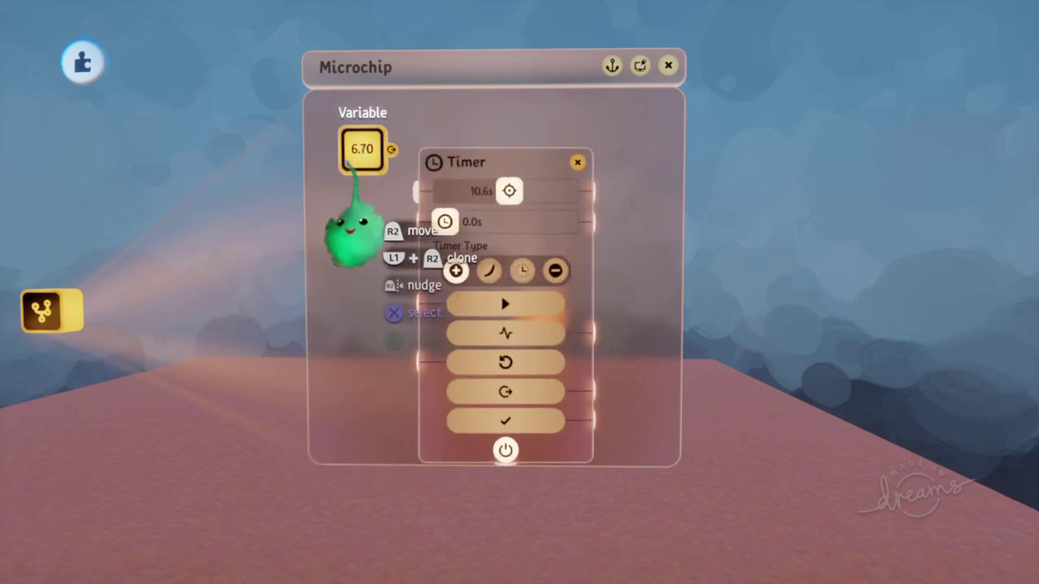
drag(511, 253, 684, 197)
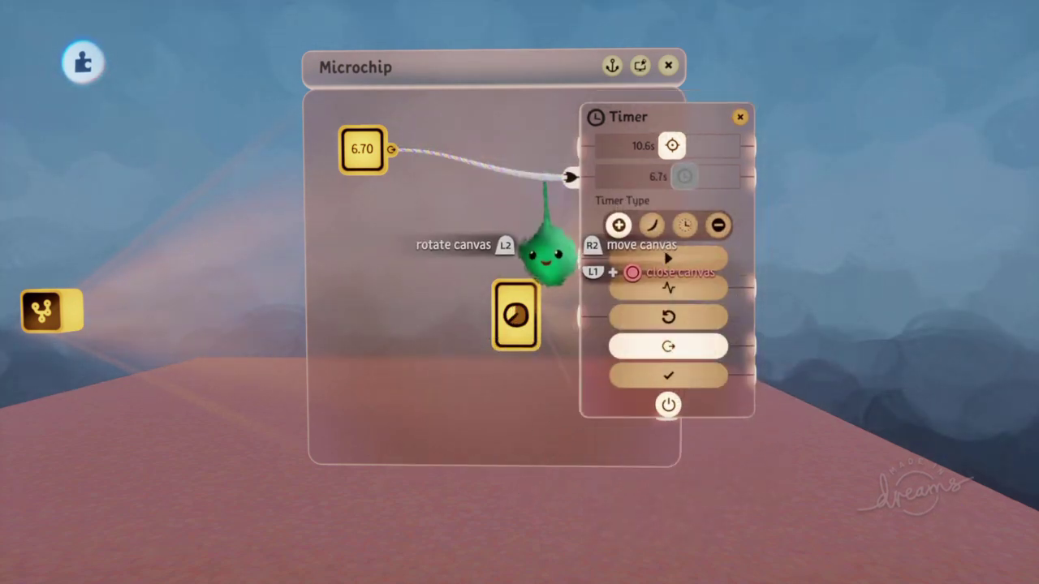
key(ctrl+z)
Add a Variable Modifier between the Variable and the Timer and set its operation type to Get.
key(Tab)
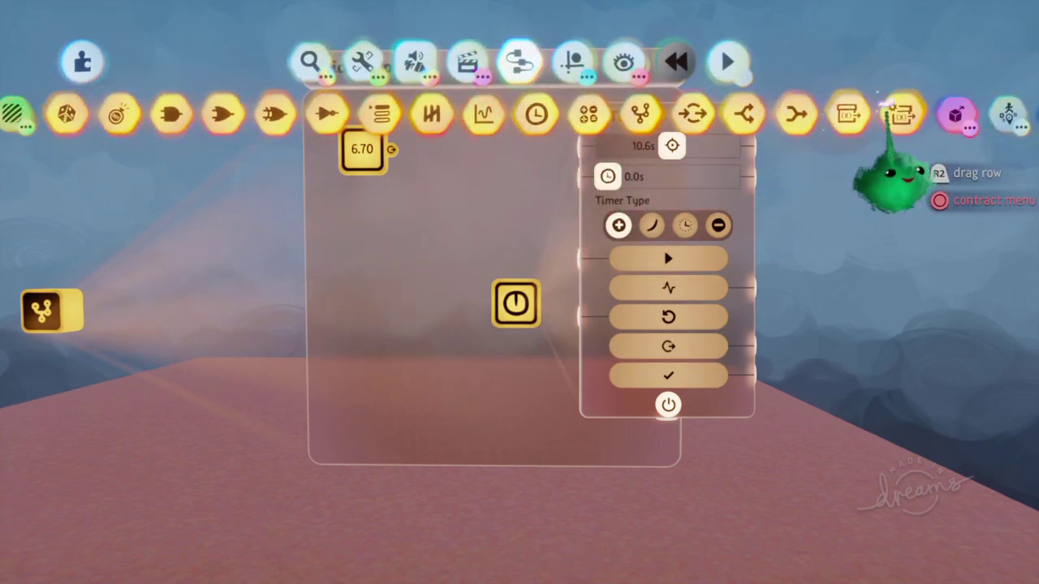
click(901, 114)
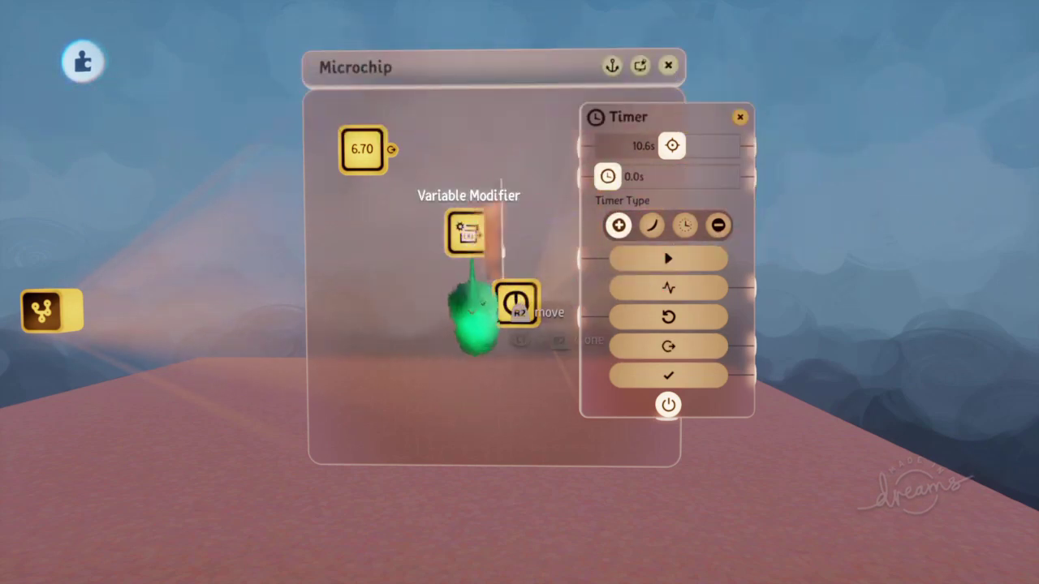
click(473, 260)
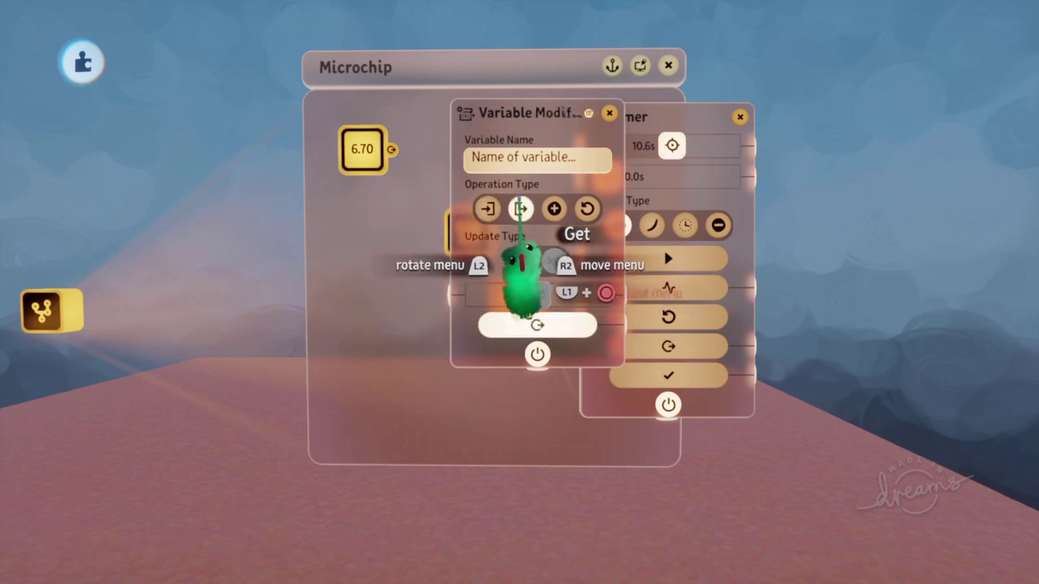
click(520, 209)
Name the variable T and wire the Variable Modifier's output into the Timer's current time input.
click(396, 53)
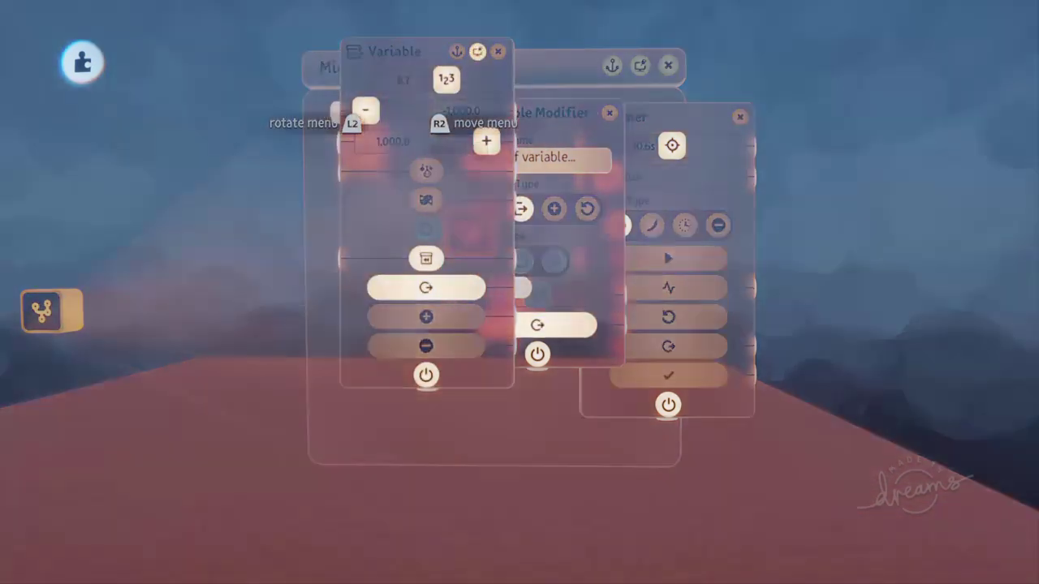
text(T)
key(Return)
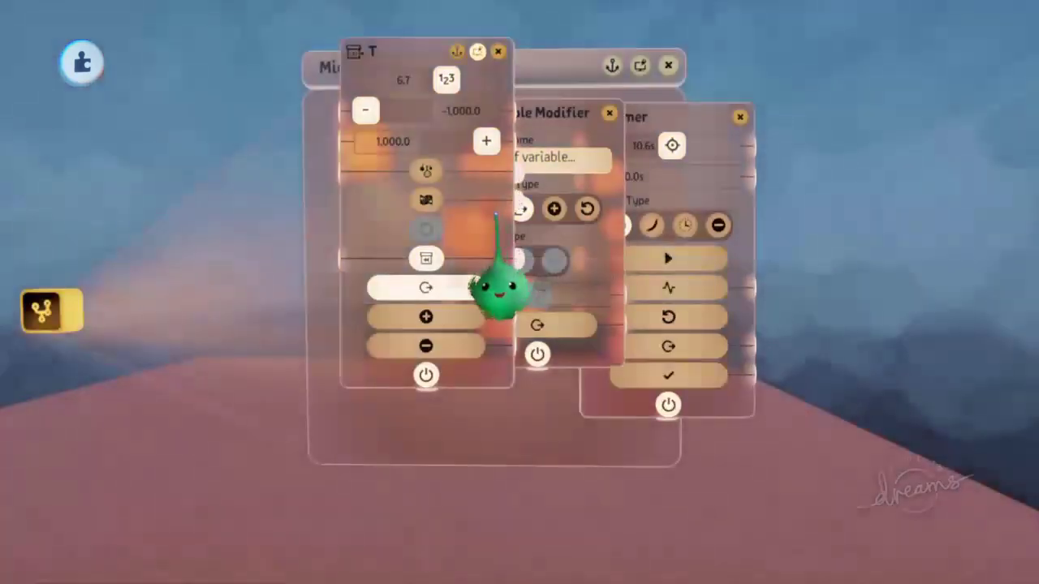
key(Escape)
click(572, 177)
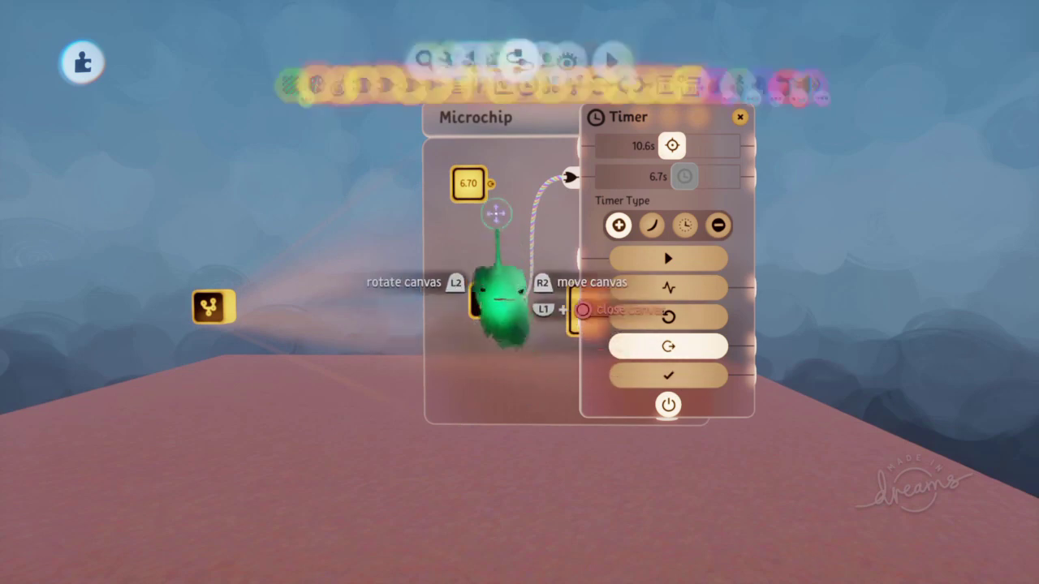
Place a Switch in the microchip below the Variable Modifier.
drag(507, 113, 591, 122)
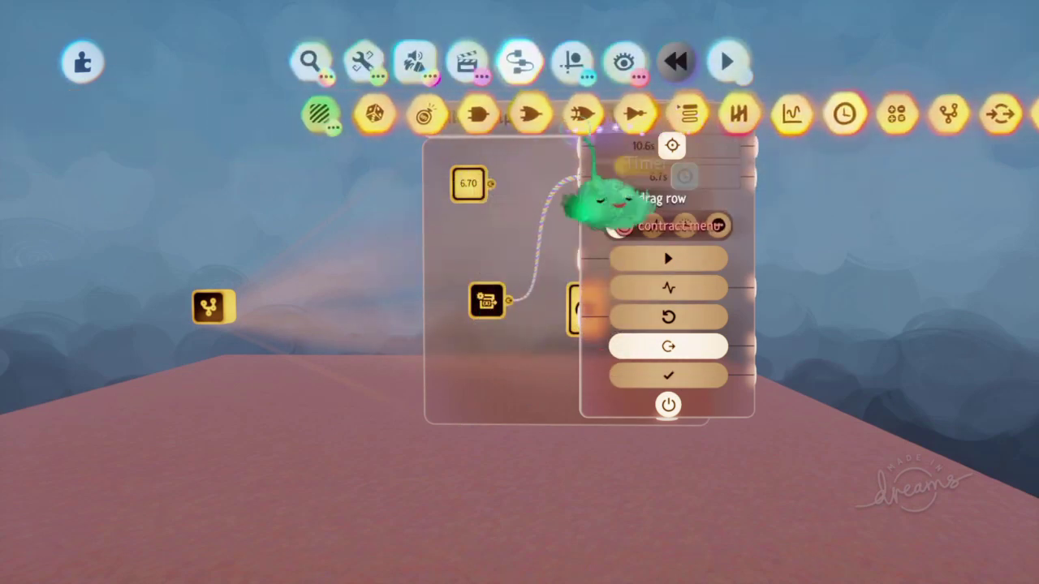
click(335, 113)
click(662, 116)
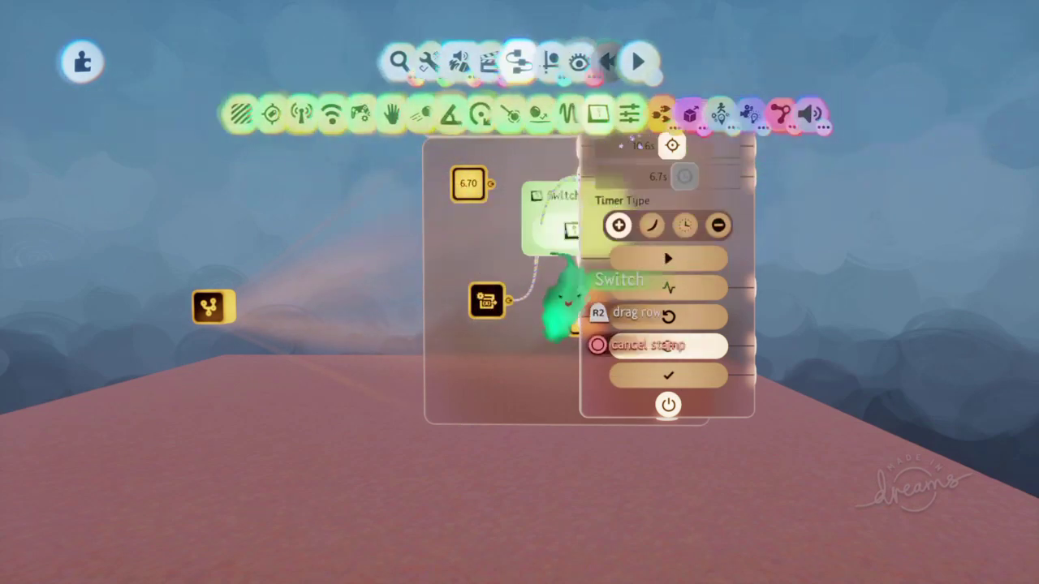
click(460, 375)
Move the Timer's settings beside the microchip and wire the Switch's output to the Variable Modifier's power input.
drag(599, 318, 780, 278)
scroll(661, 343, up, 3)
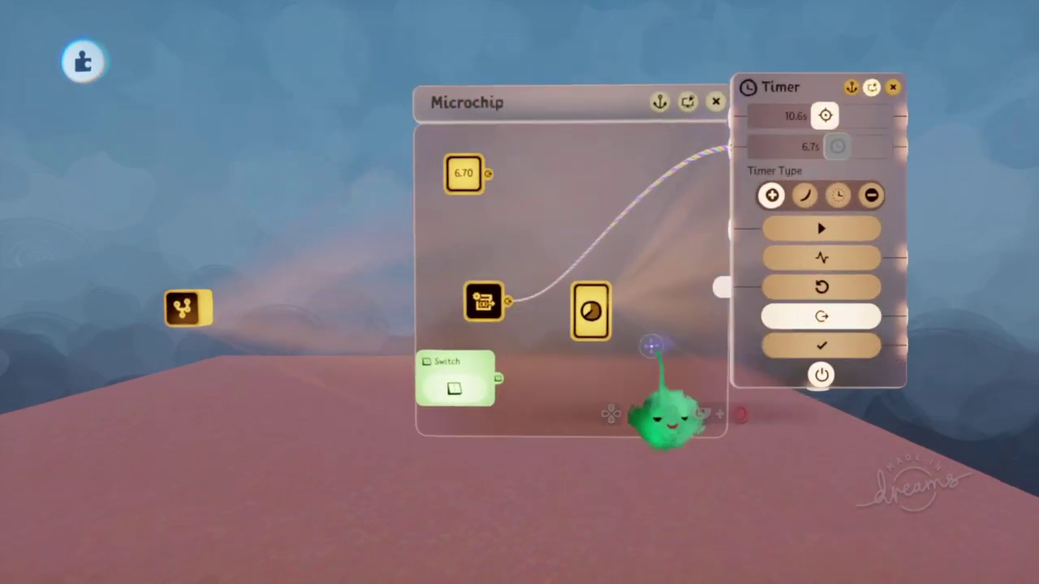
drag(398, 297, 343, 302)
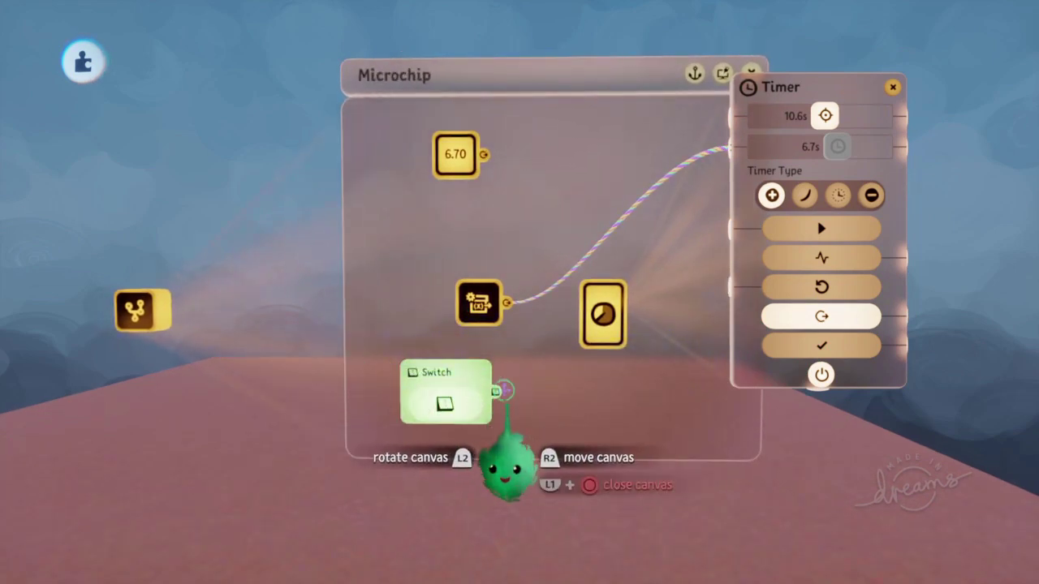
drag(496, 391, 480, 334)
Toggle the Switch off and on to test how the Variable Modifier drives the Timer's current time.
click(464, 398)
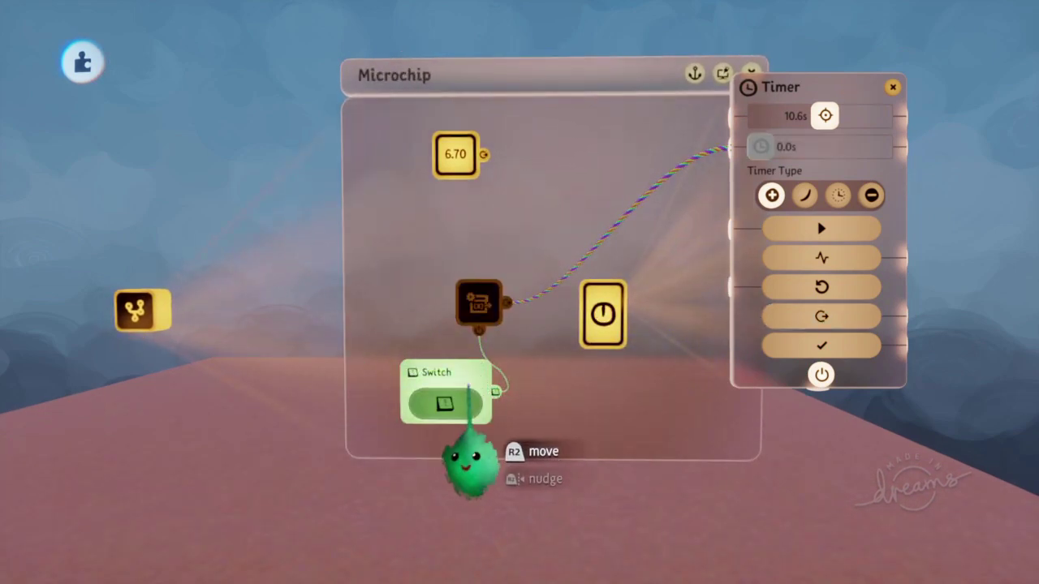
scroll(466, 397, down, 1)
click(412, 389)
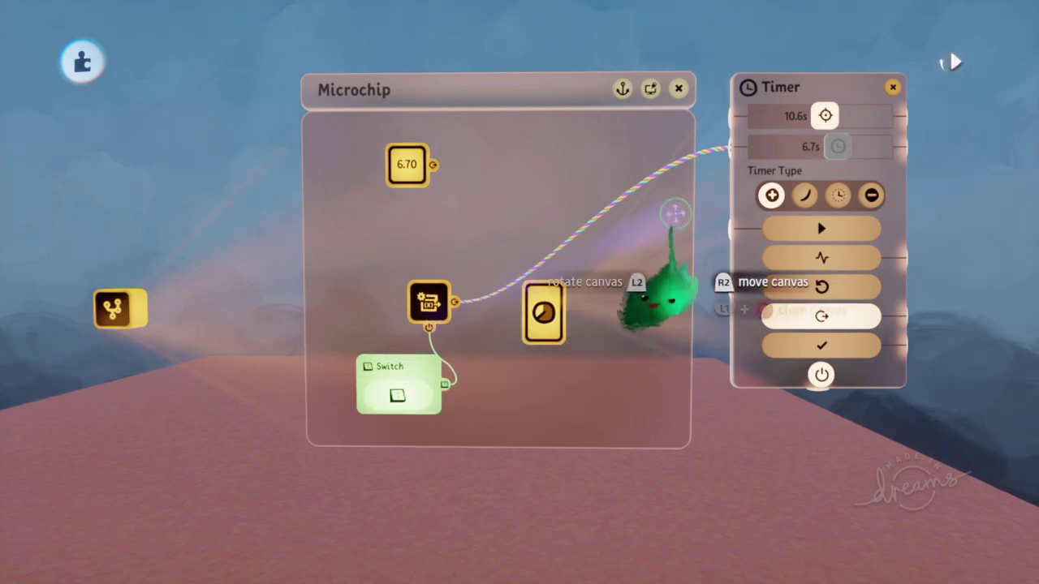
click(765, 146)
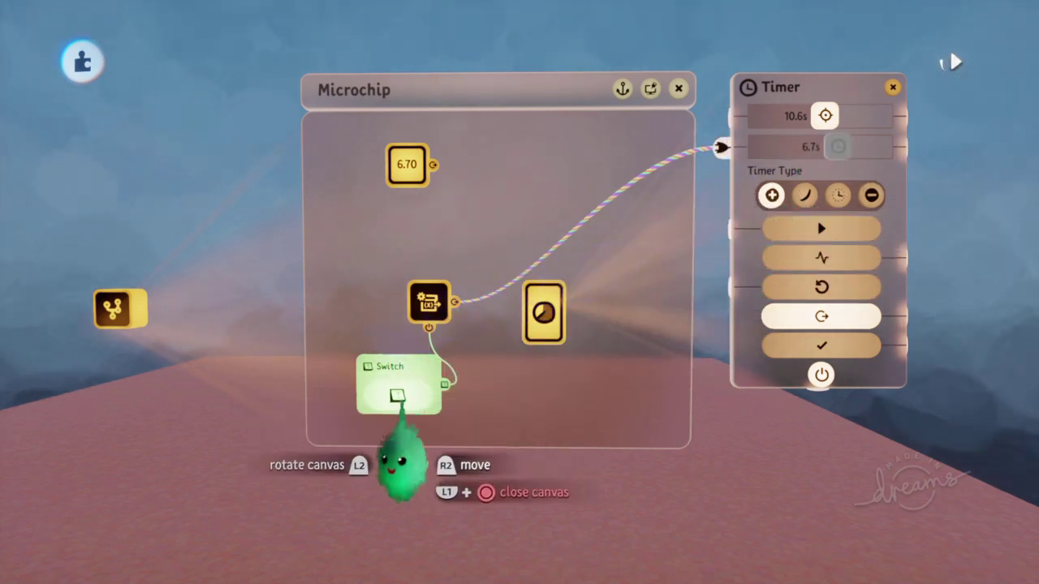
click(397, 396)
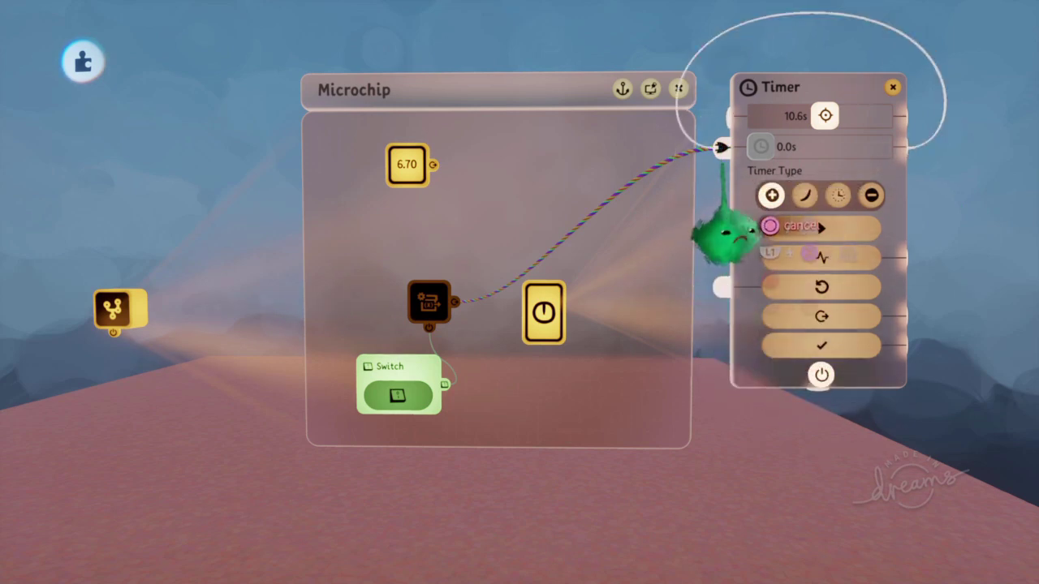
Loop the Timer's current time output back into its own current time input and test it with the Switch removed.
click(722, 148)
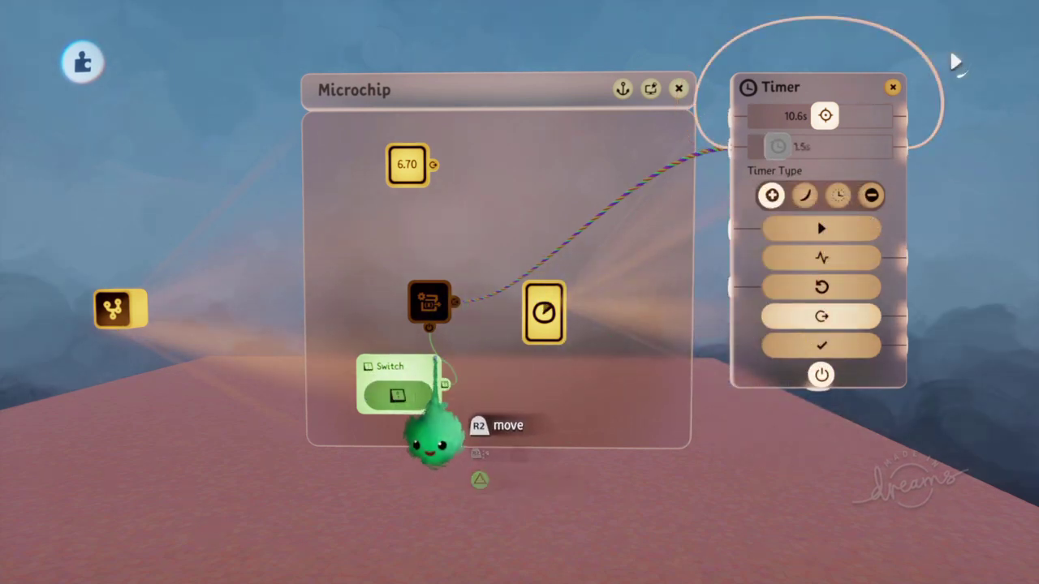
click(417, 392)
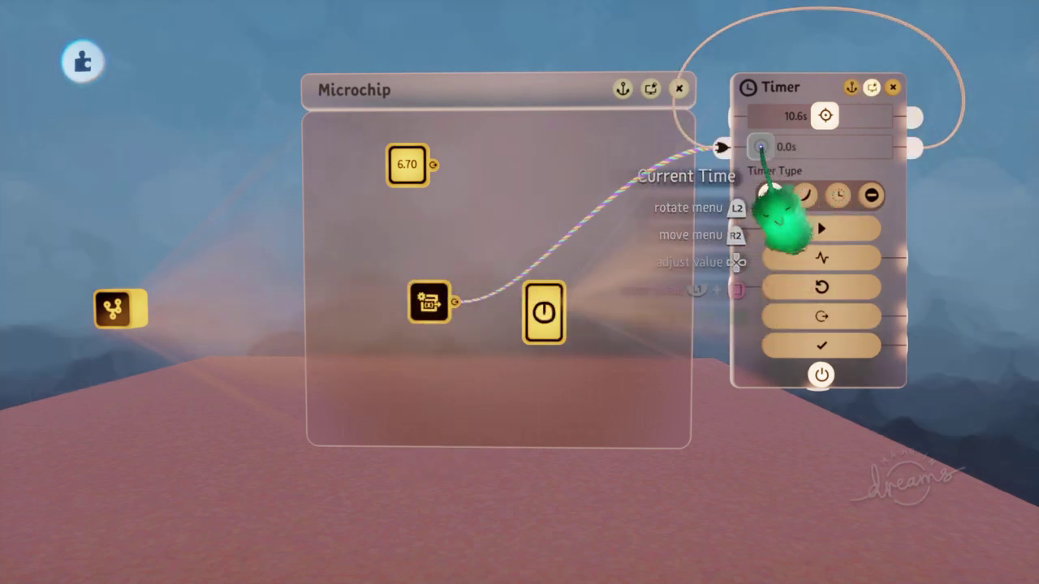
click(761, 146)
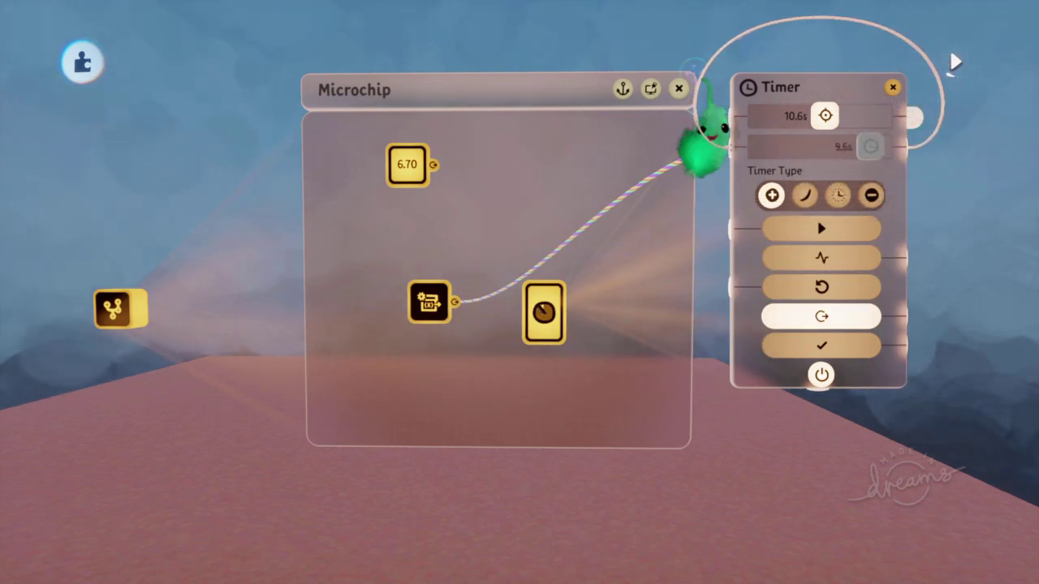
click(720, 146)
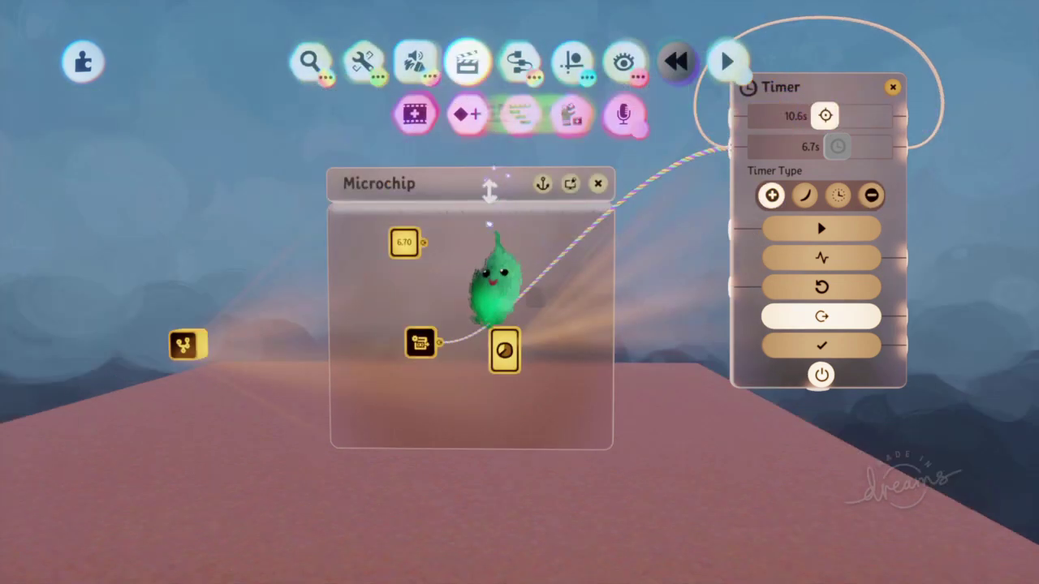
click(723, 148)
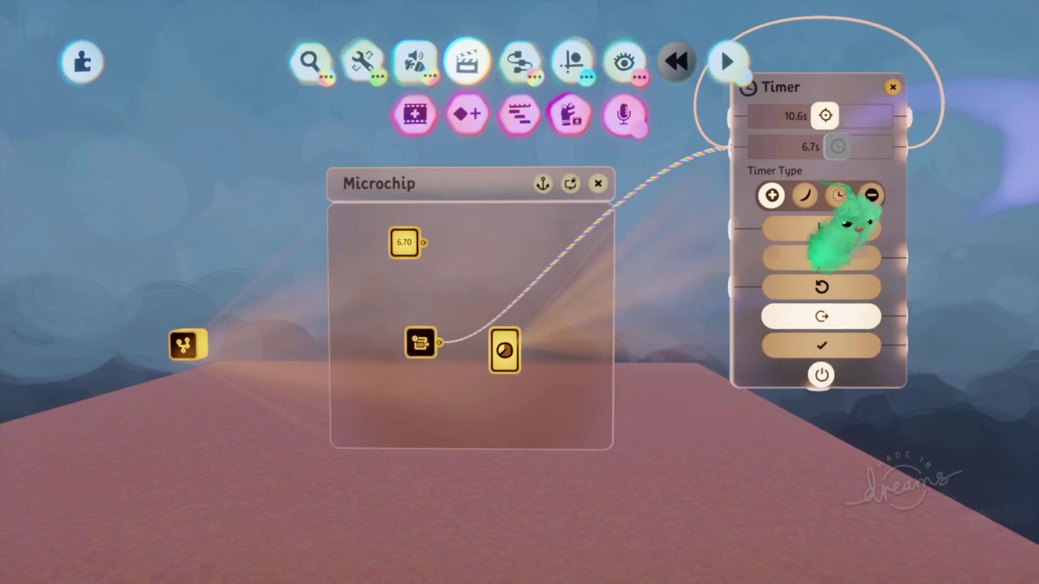
Close the Timer's settings, then place a Timeline in the microchip, shorten it and position its canvas beside the microchip.
drag(797, 189, 764, 303)
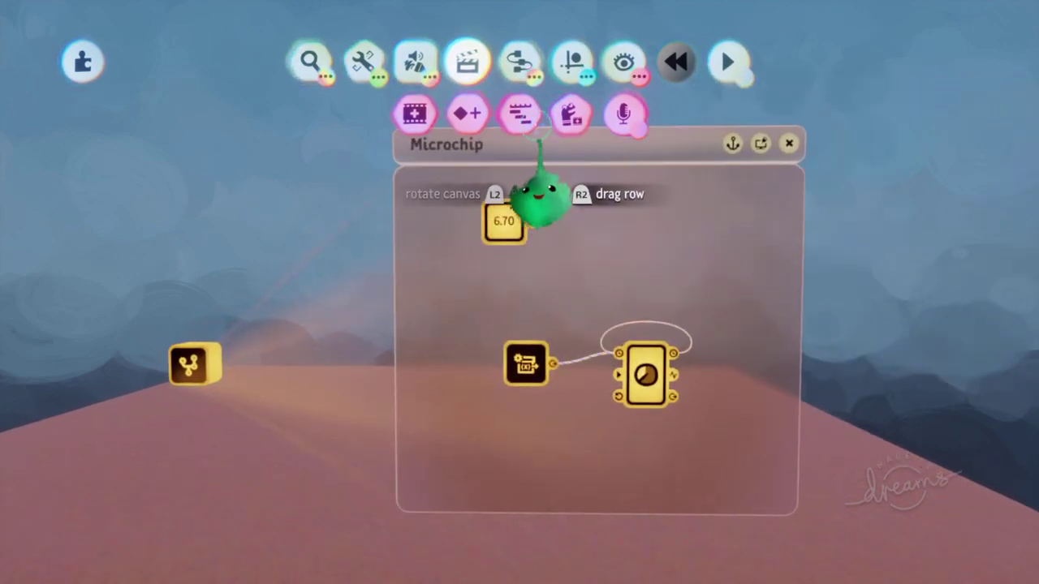
click(519, 113)
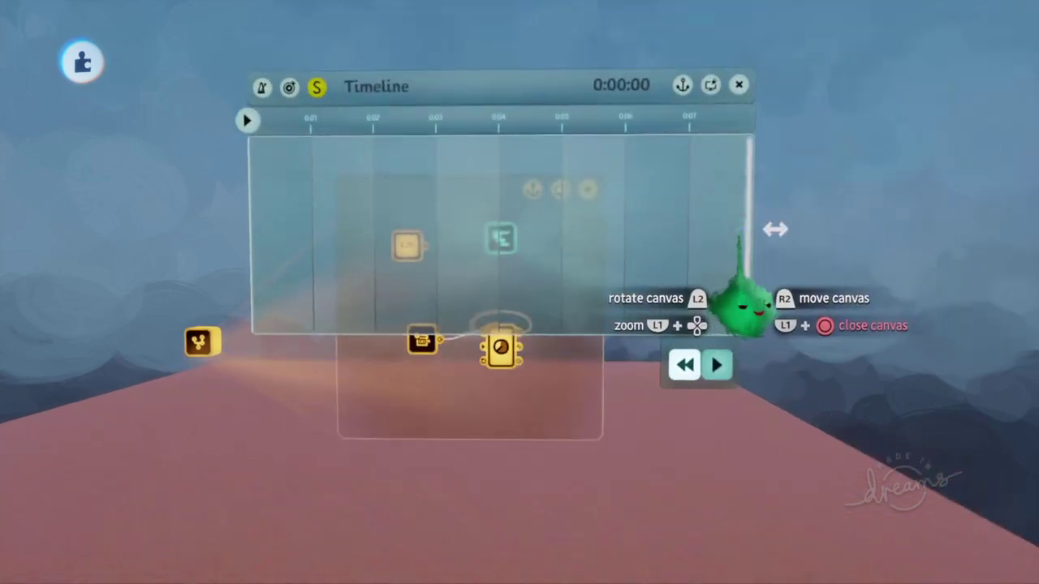
drag(748, 232, 641, 238)
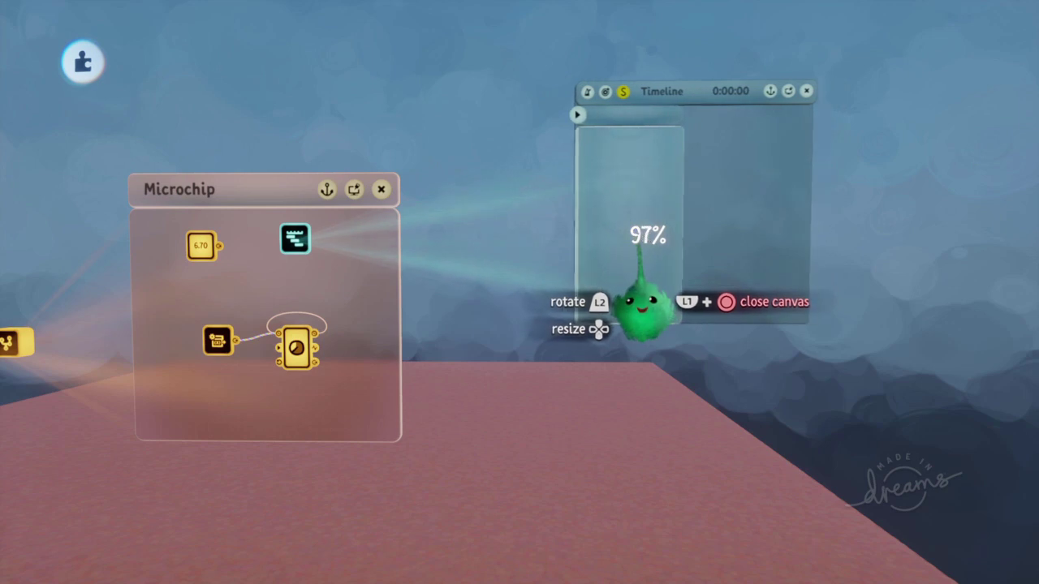
mouse_move(640, 246)
mouse_down()
mouse_move(652, 244)
mouse_move(632, 242)
mouse_up()
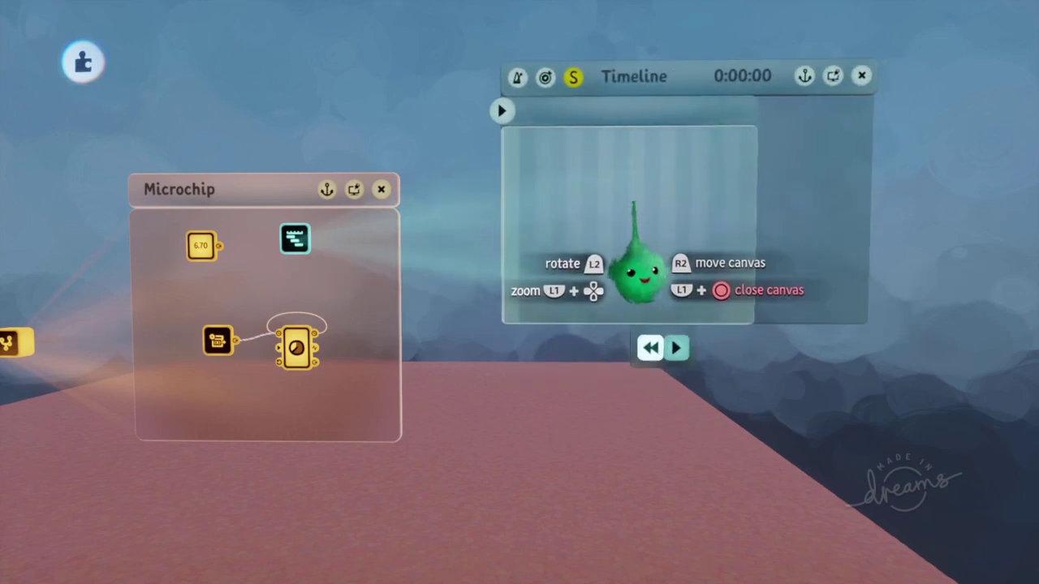
drag(633, 203, 617, 206)
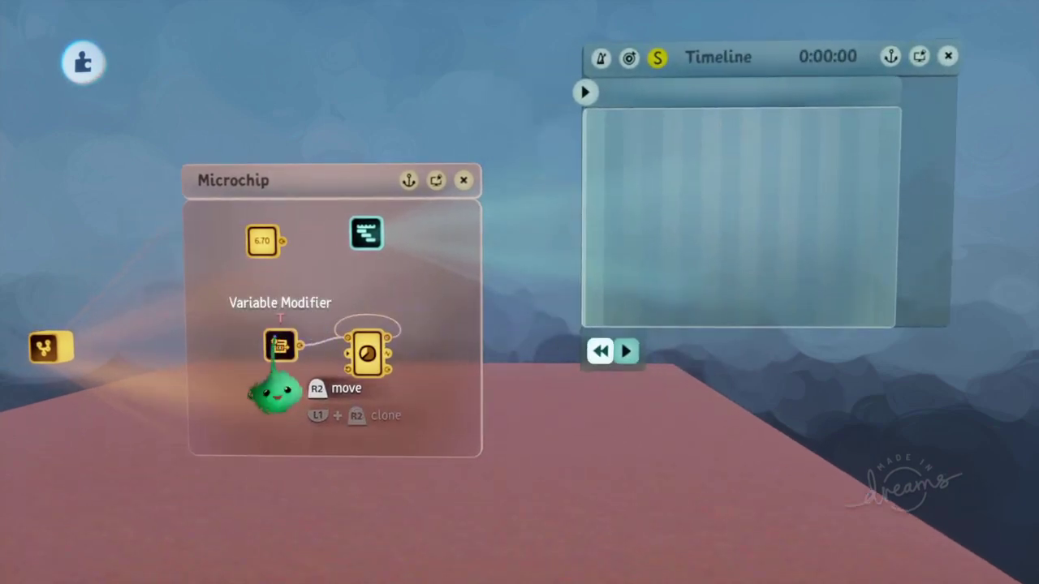
Move the Variable Modifier from the microchip to the very start of the Timeline and shorten its clip.
drag(556, 204, 730, 221)
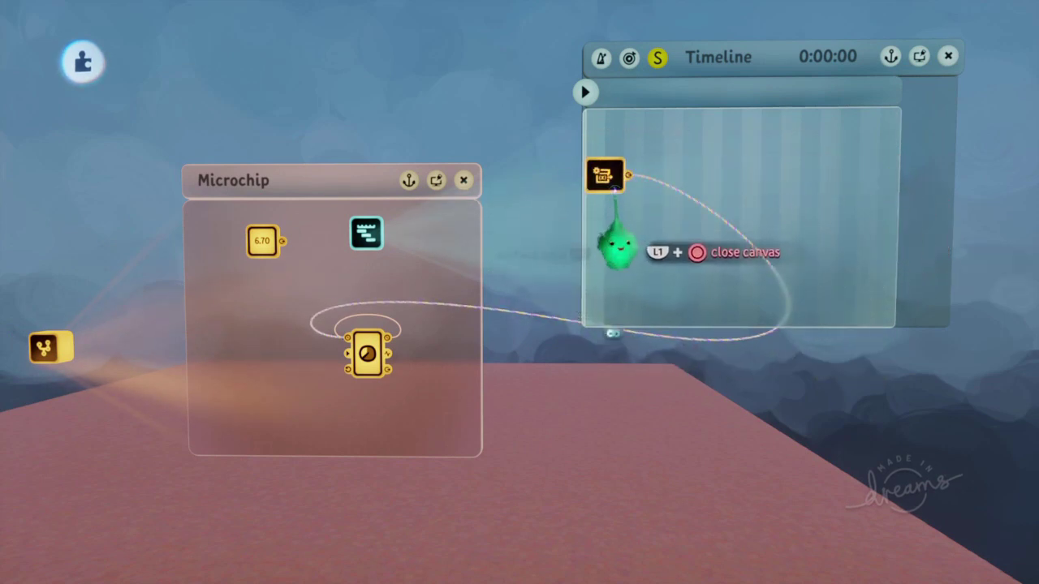
scroll(722, 244, up, 3)
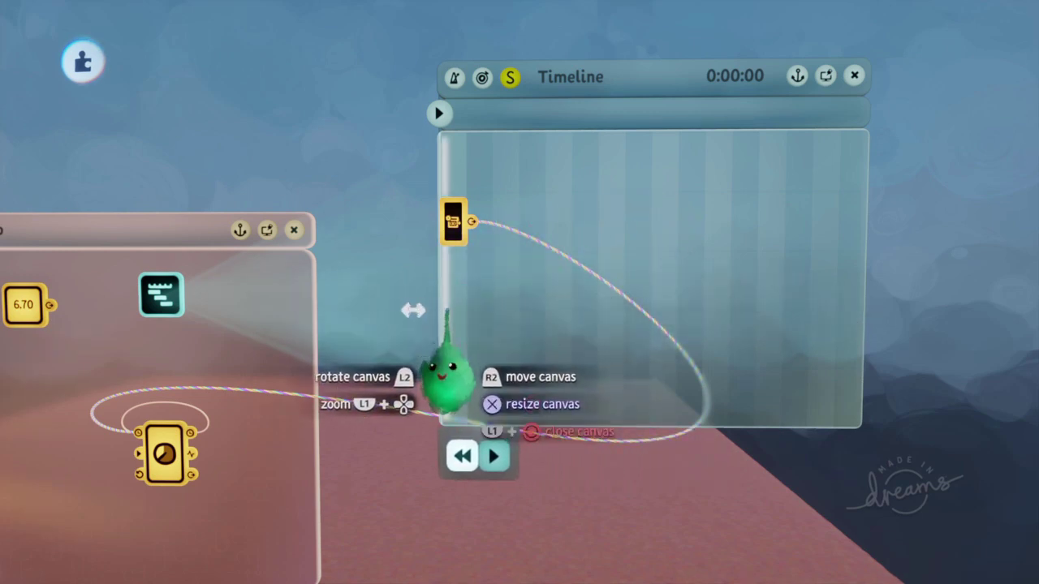
scroll(577, 317, down, 3)
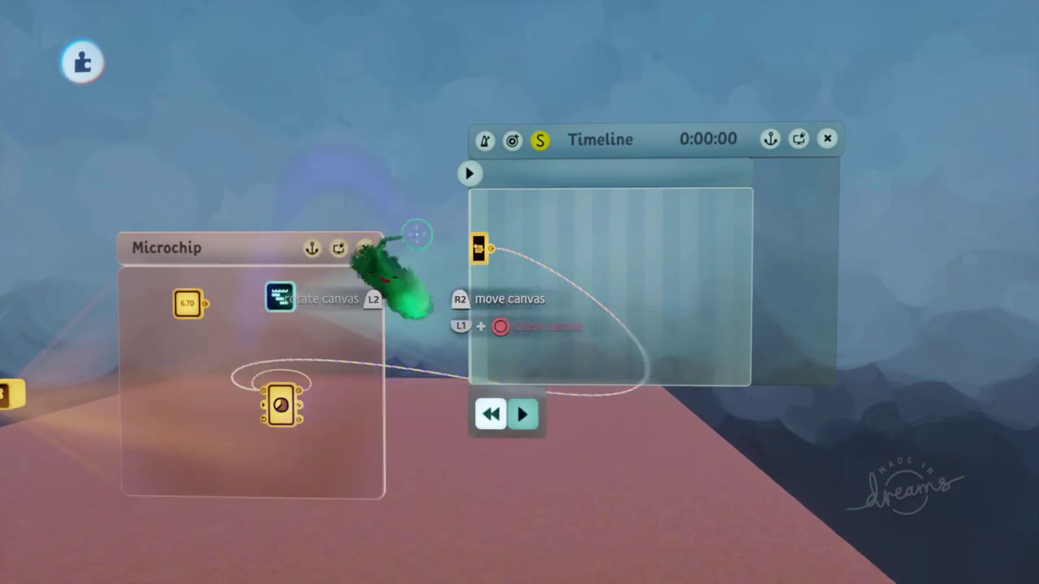
Delete the Timer from the microchip.
scroll(508, 294, up, 3)
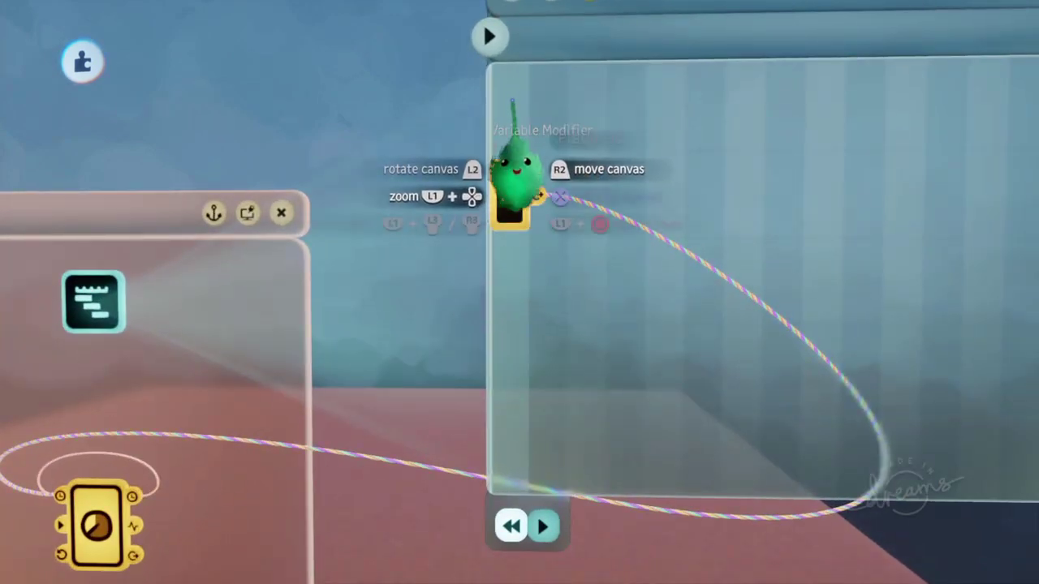
scroll(590, 335, down, 3)
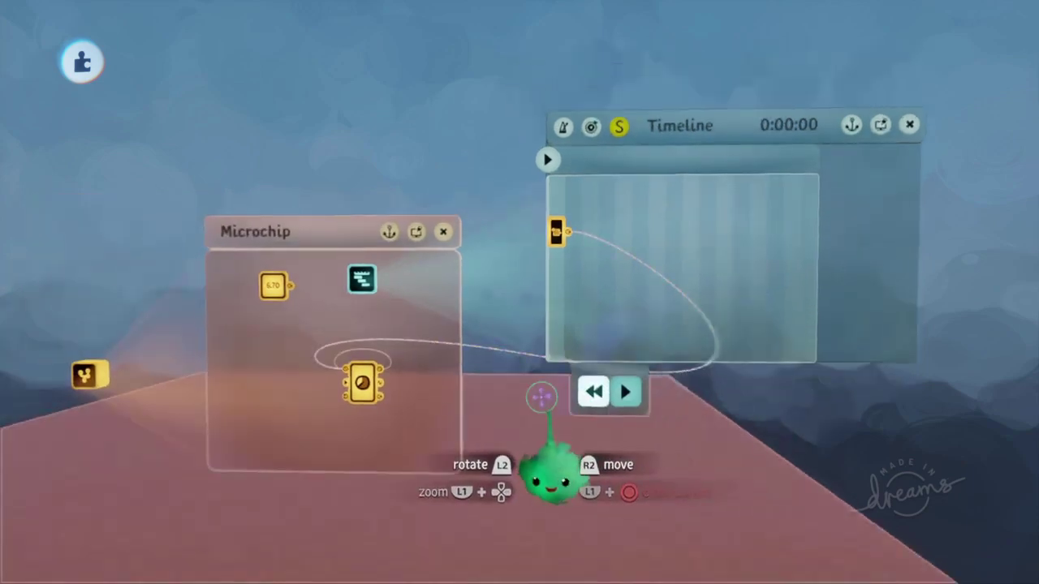
key(space)
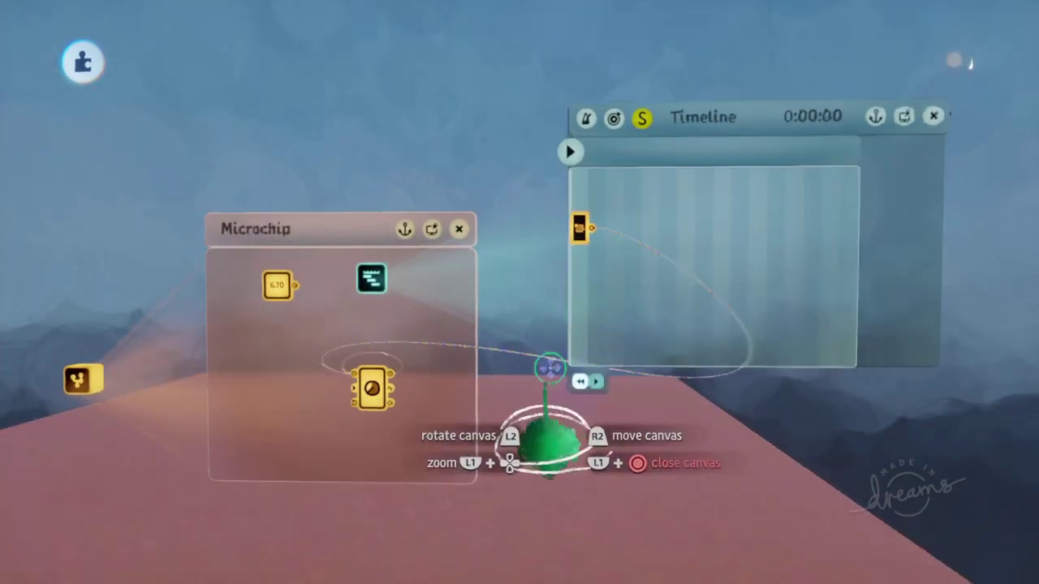
scroll(550, 369, up, 5)
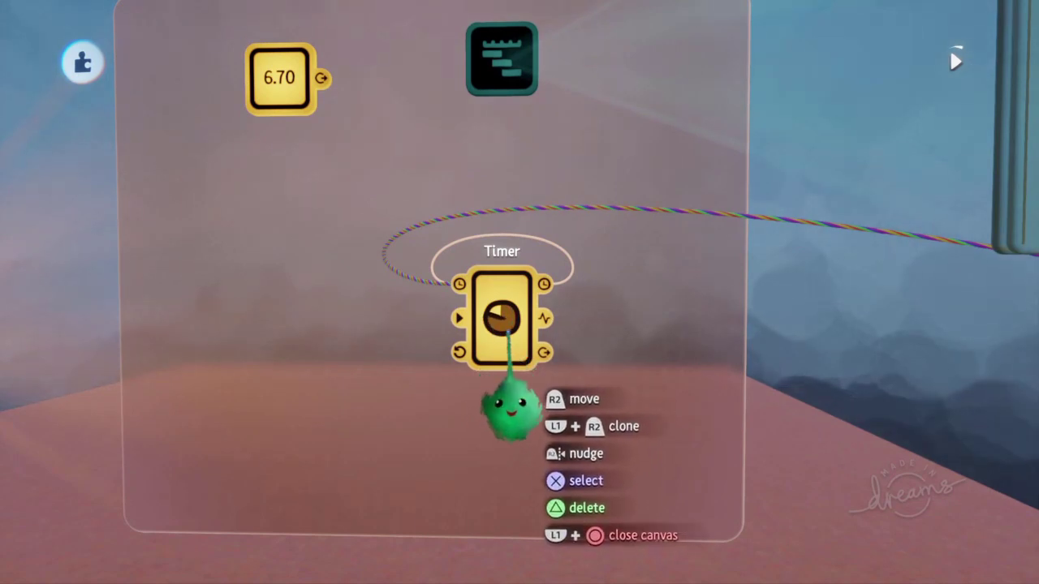
key(Delete)
scroll(539, 315, down, 5)
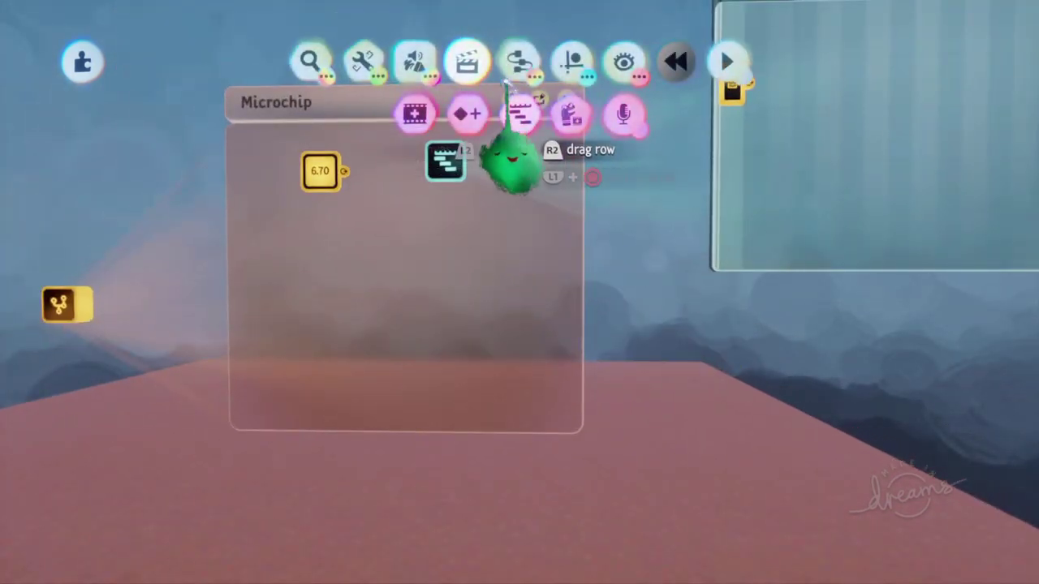
Place a Counter in the microchip, then wire the Variable Modifier's output and the Counter's own current count output into its current count input.
click(518, 63)
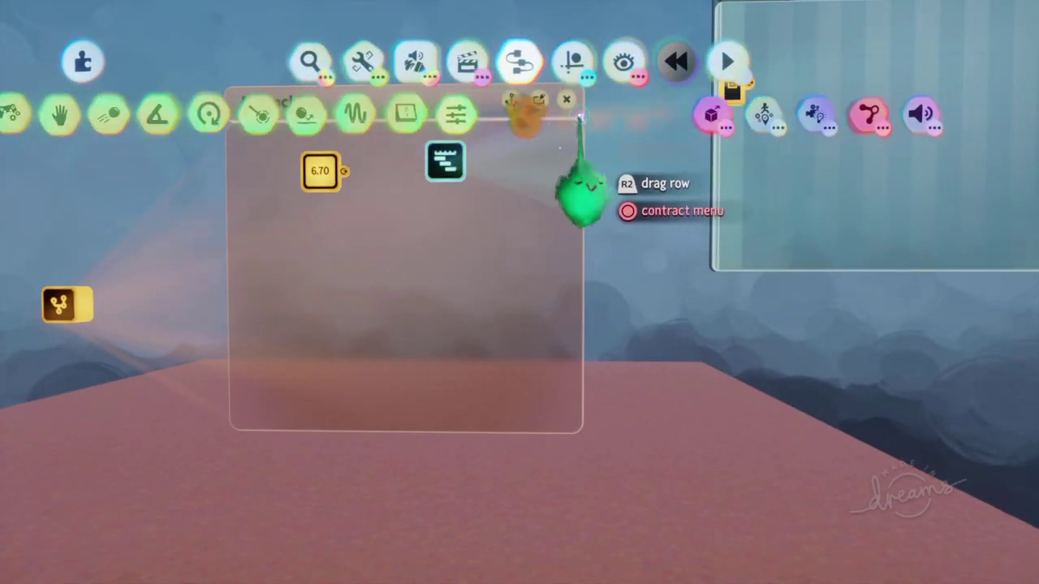
click(411, 110)
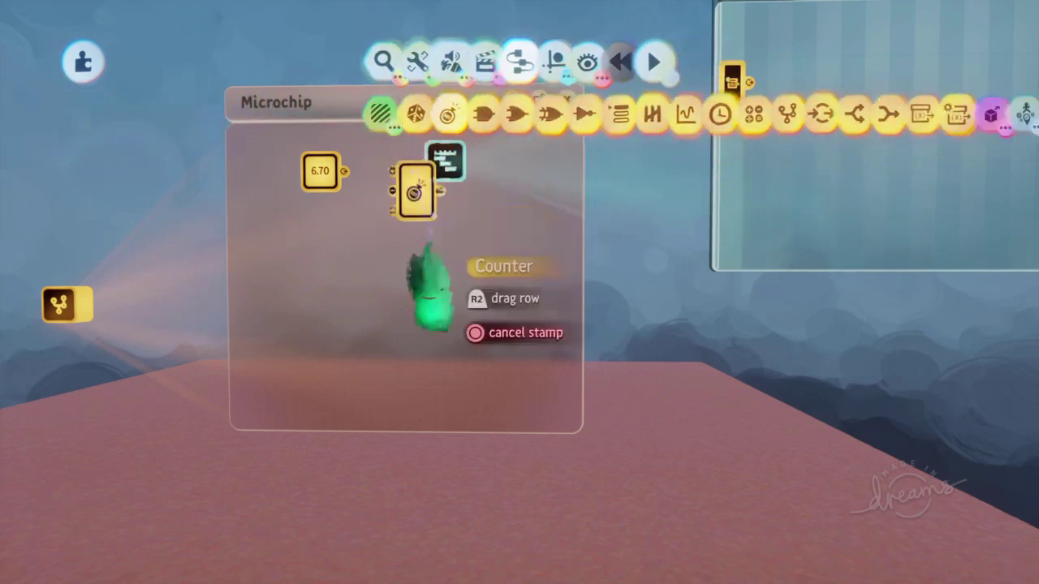
click(445, 413)
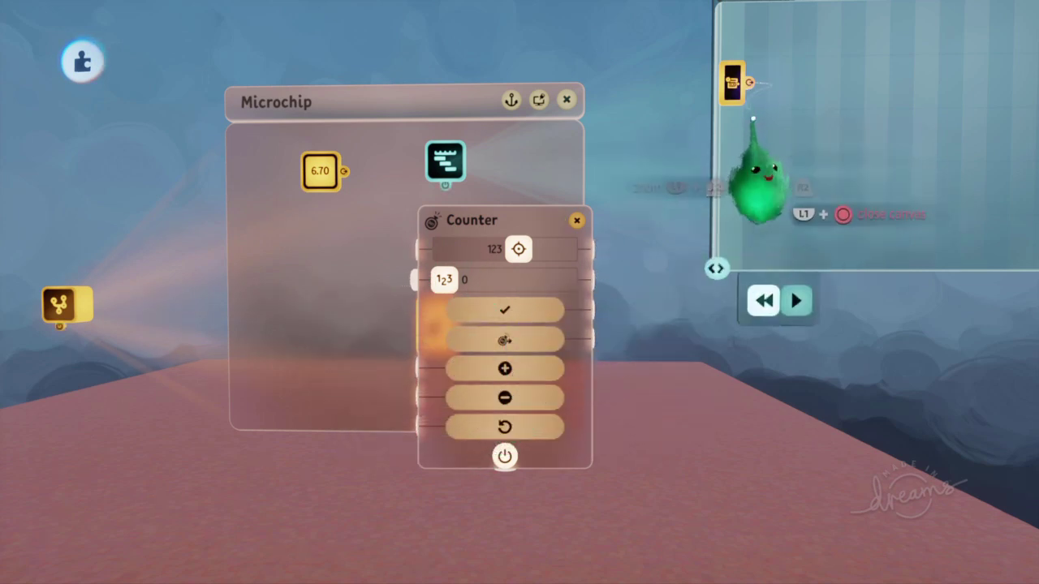
click(749, 83)
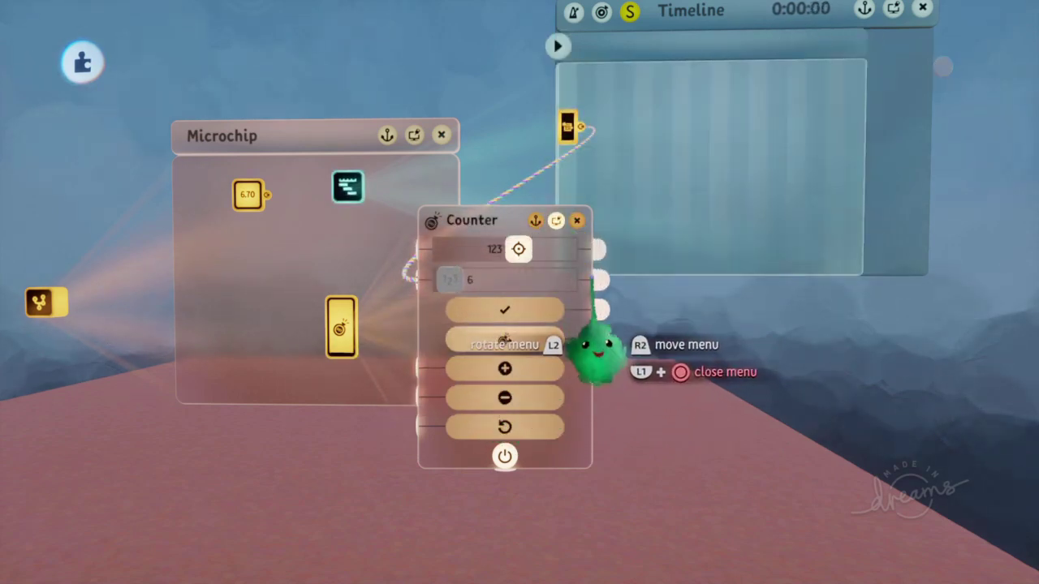
click(408, 280)
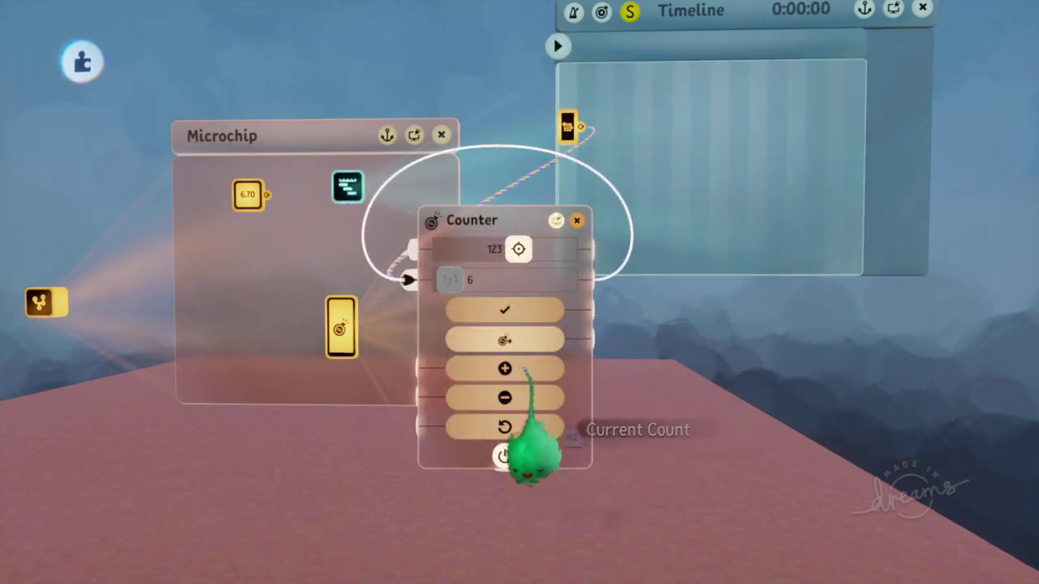
Place a Switch beside the microchip, wire it to the Counter's Increase Count input and operate it.
key(Left)
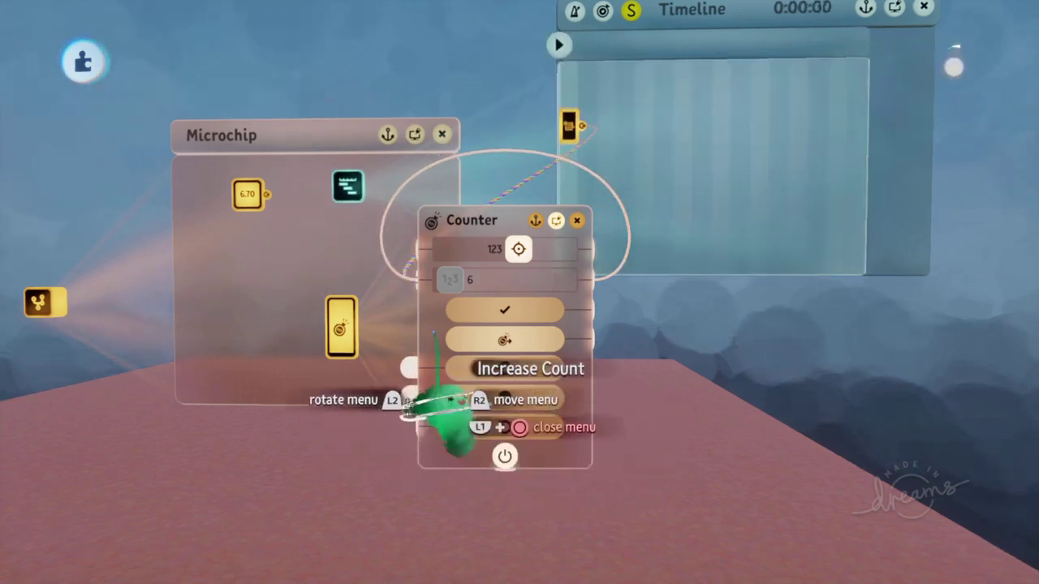
click(306, 113)
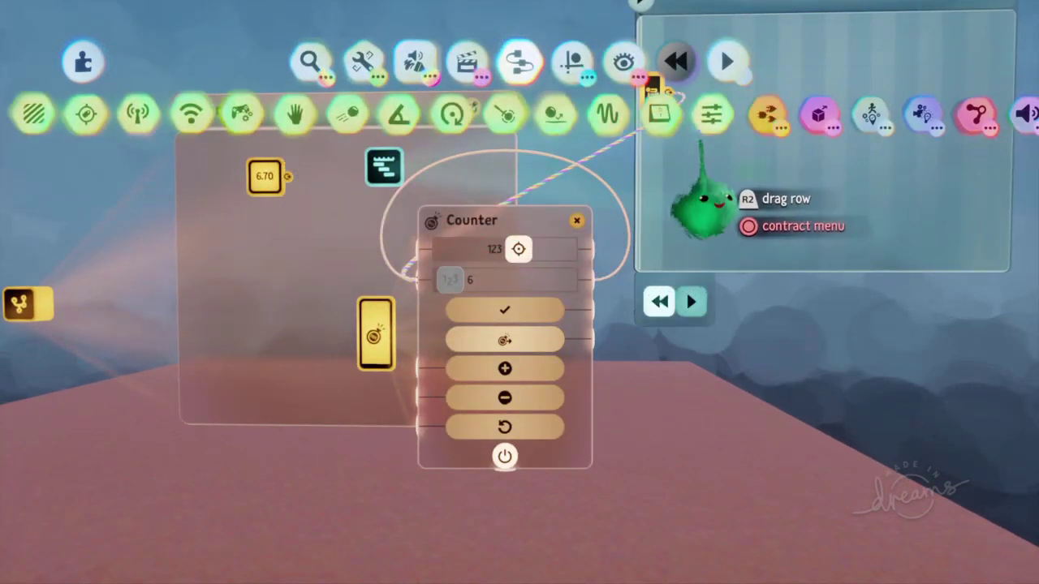
click(763, 114)
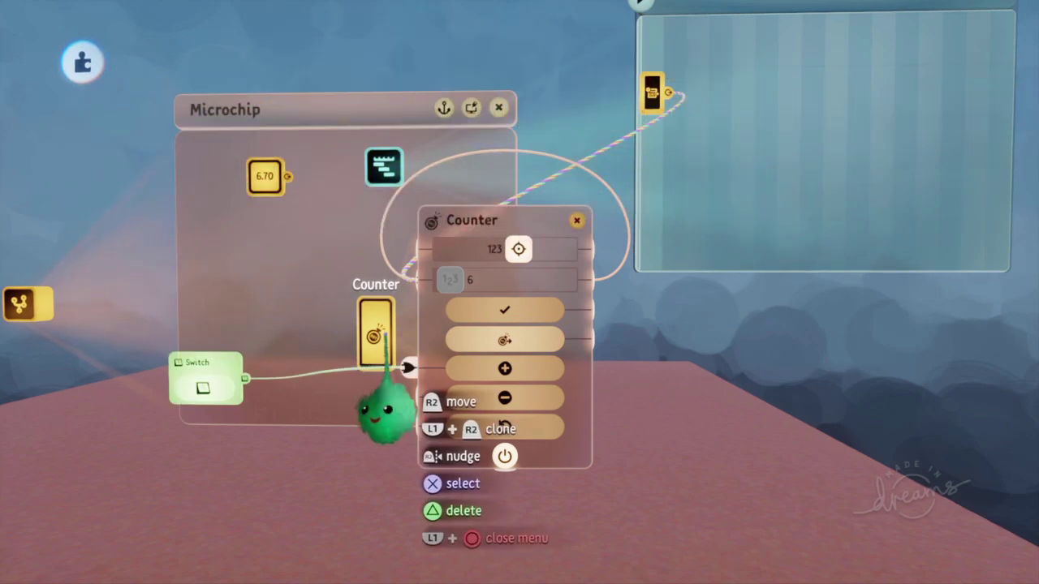
click(288, 393)
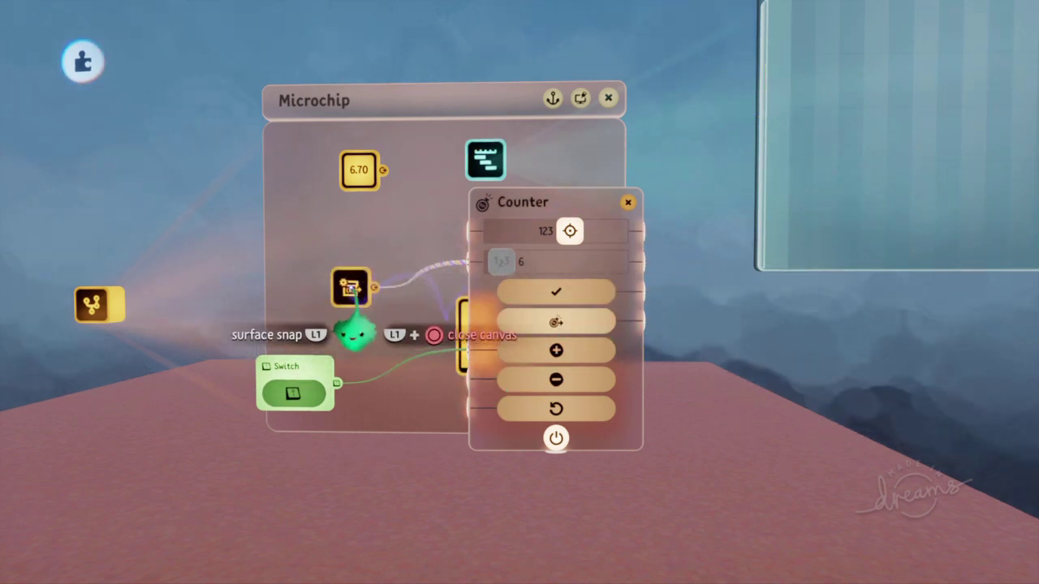
Move the Variable Modifier from the microchip to the Timeline's start and loop the Counter's current count output back into its current count input.
drag(352, 286, 360, 278)
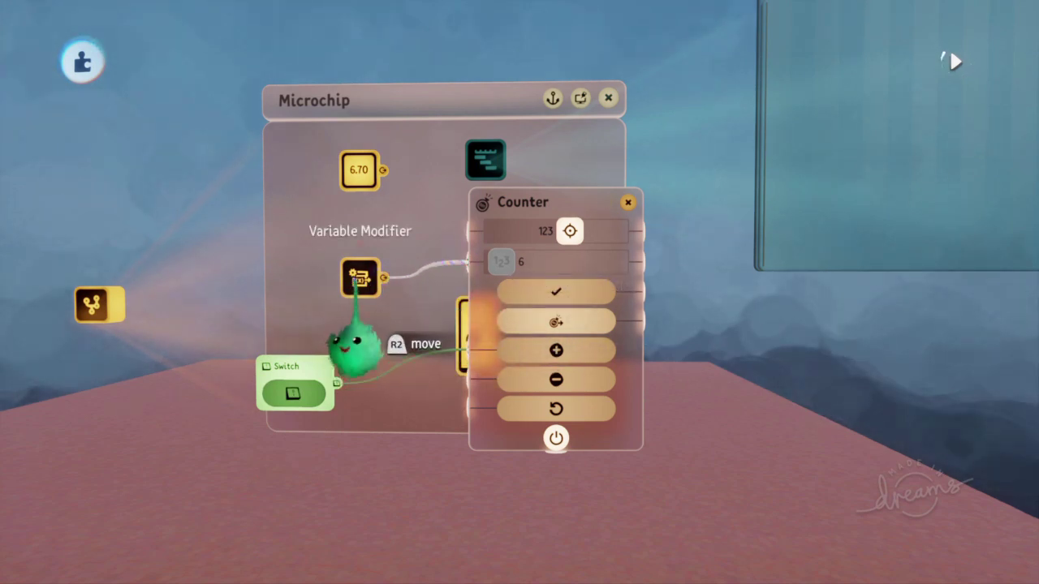
drag(353, 345, 751, 185)
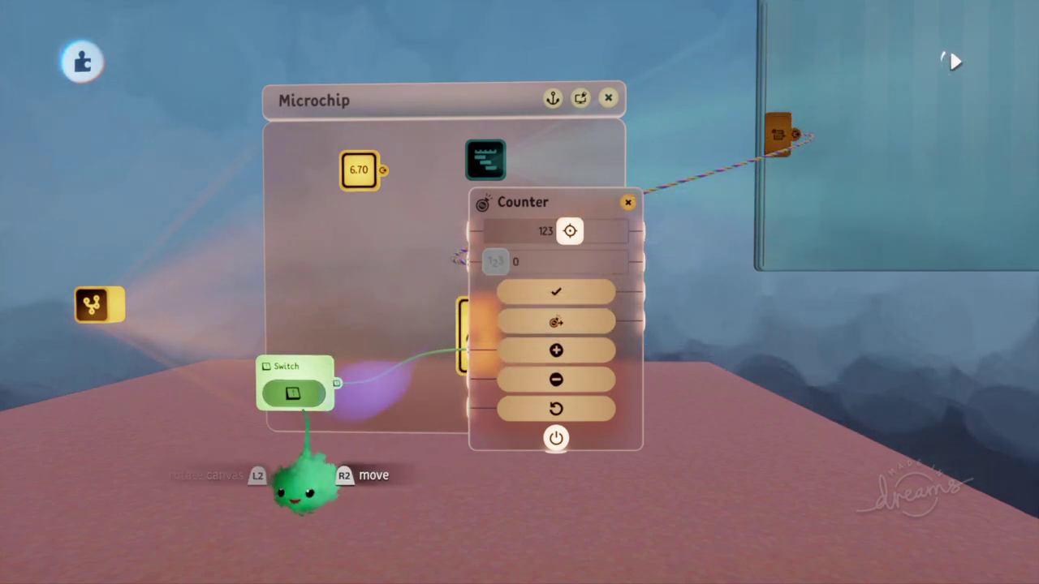
click(655, 262)
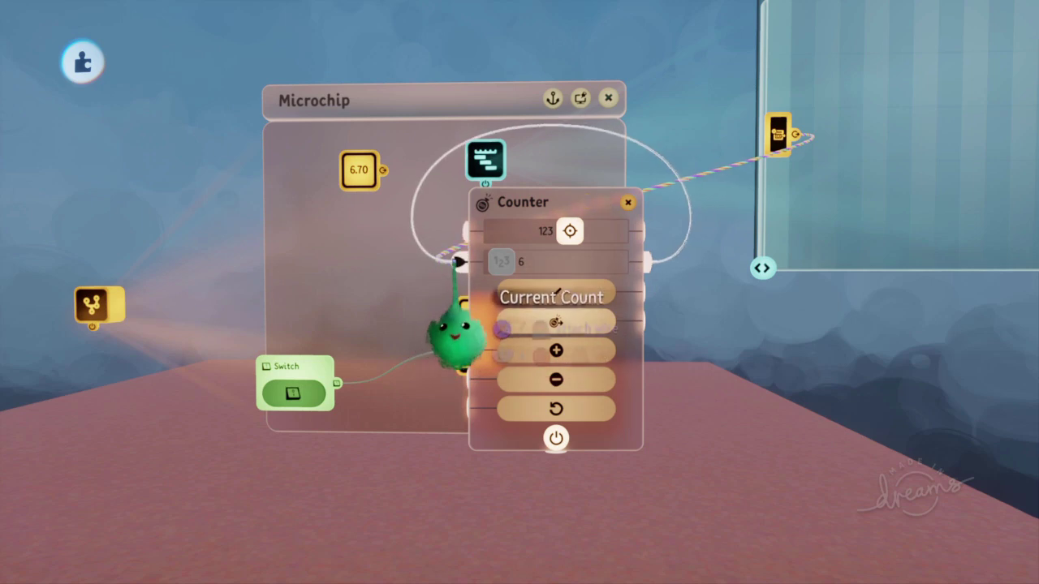
key(space)
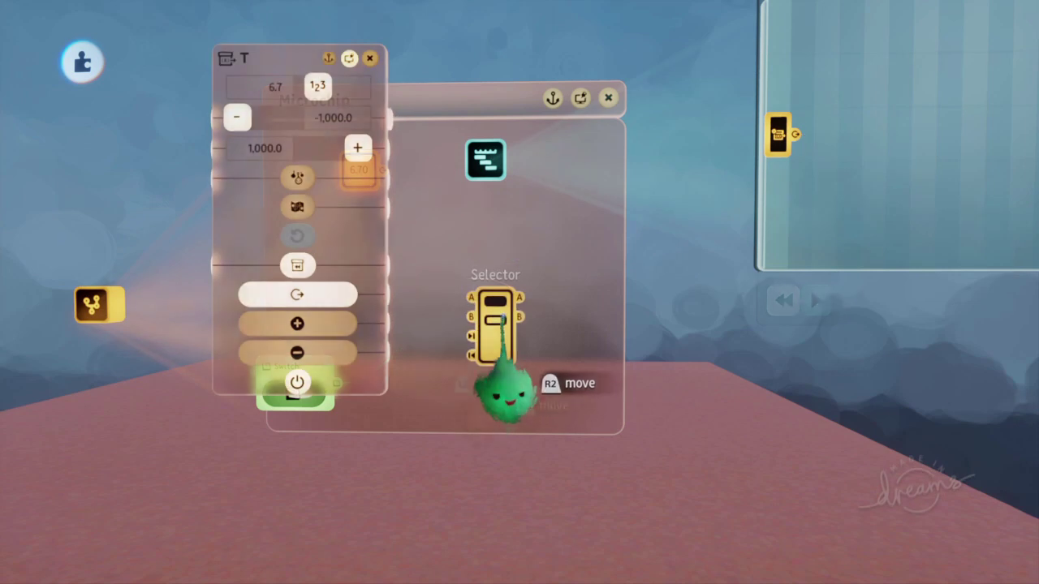
Set variable T's initial value to 3.0 and the Selector's number of outputs to 8.
click(503, 318)
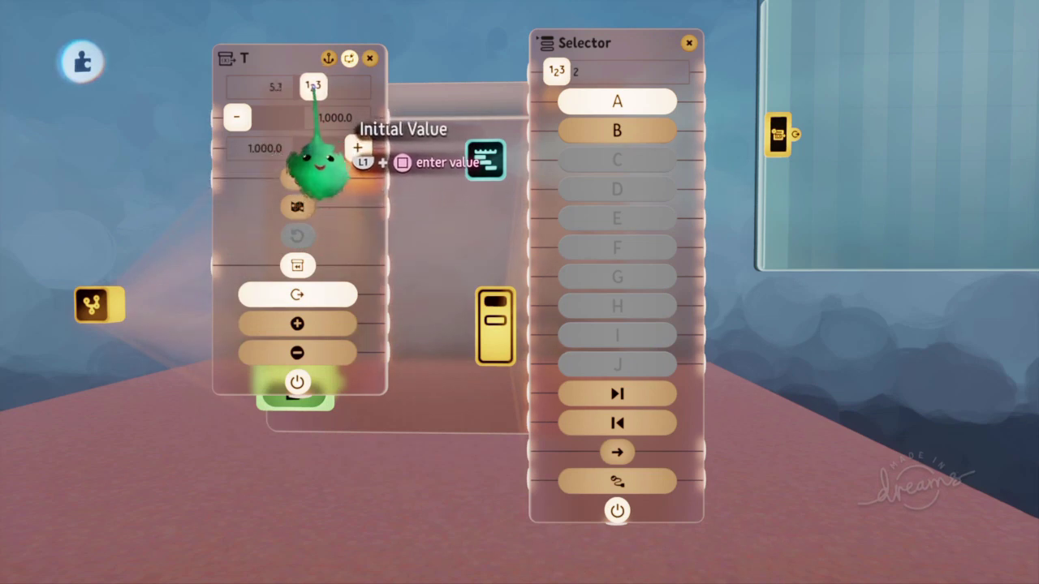
drag(320, 96, 317, 96)
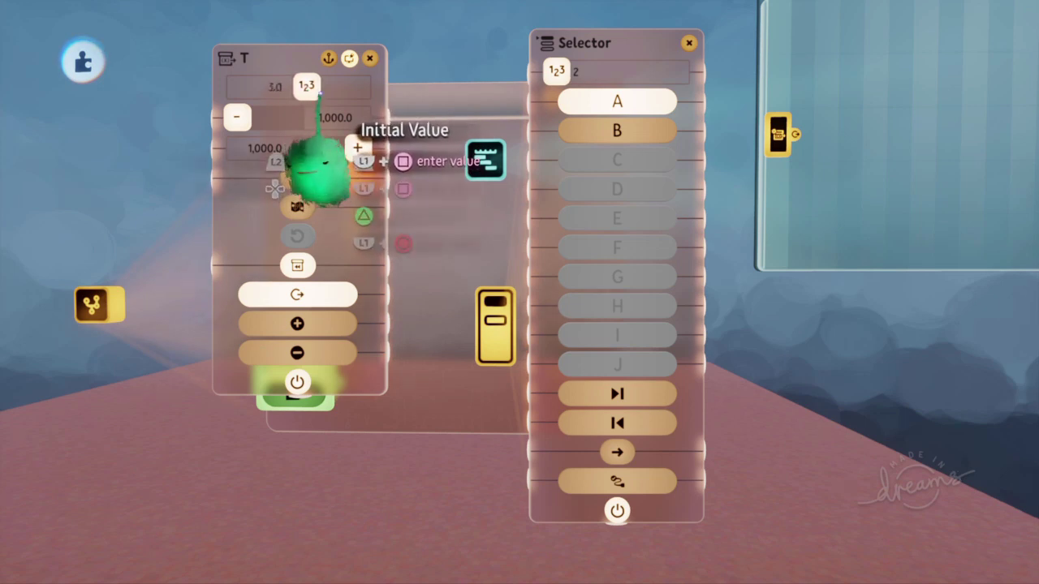
key(Escape)
drag(583, 151, 585, 243)
drag(485, 421, 457, 360)
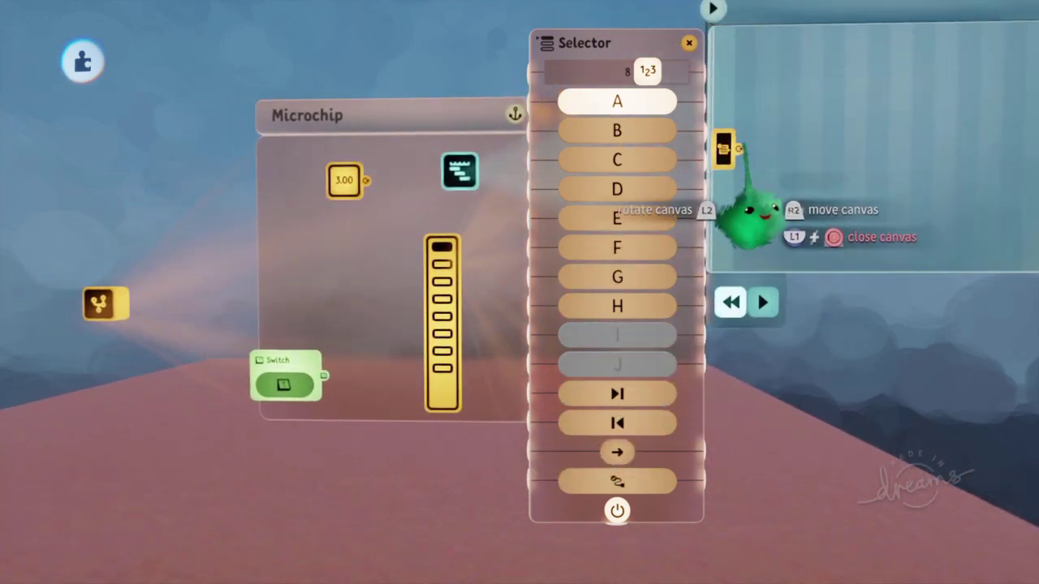
Wire the Variable Modifier's output into the Selector's lowest signal input and loop the Selector's matching output back into that same input.
drag(740, 149, 520, 481)
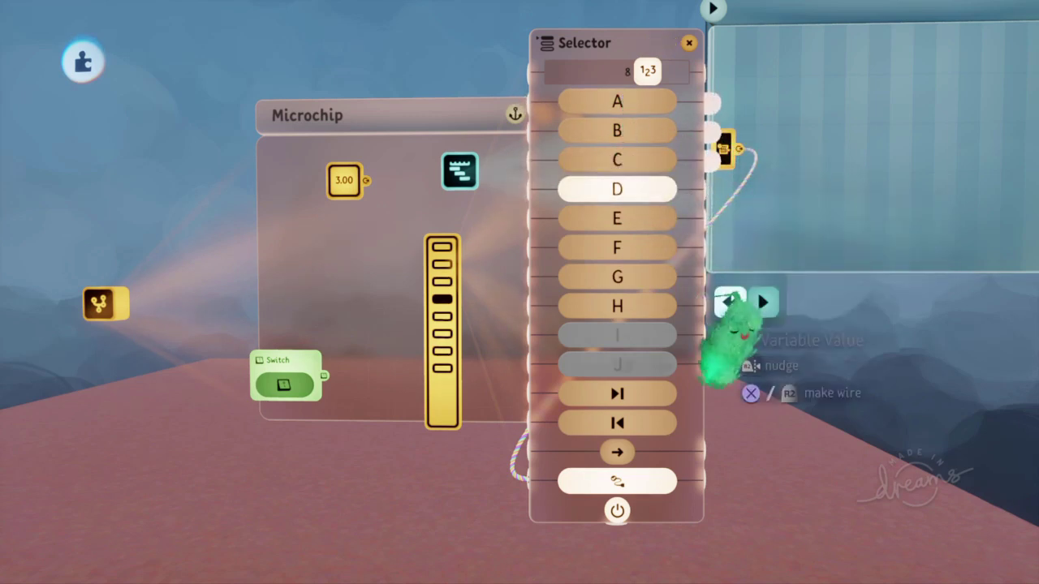
drag(597, 439, 542, 419)
drag(700, 318, 540, 562)
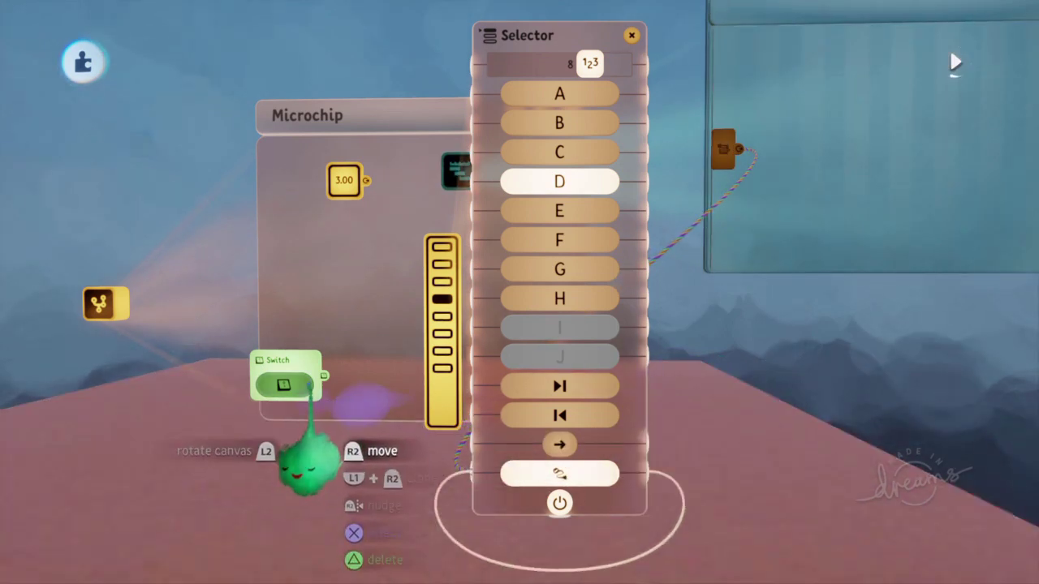
Wire the Switch to the Selector's next-output input and toggle it repeatedly to test the selection.
drag(325, 376, 457, 388)
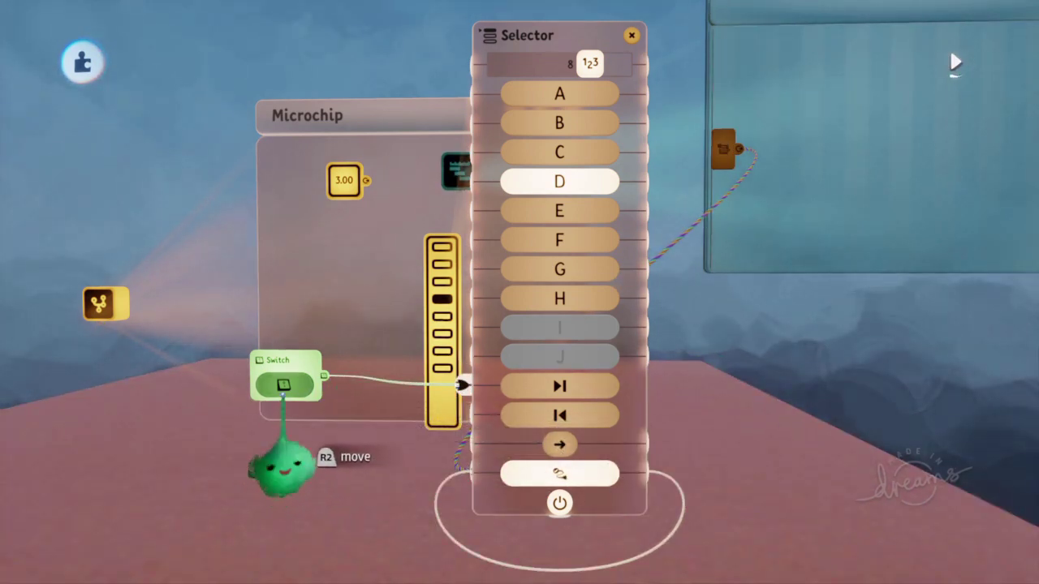
click(284, 385)
click(283, 384)
click(283, 385)
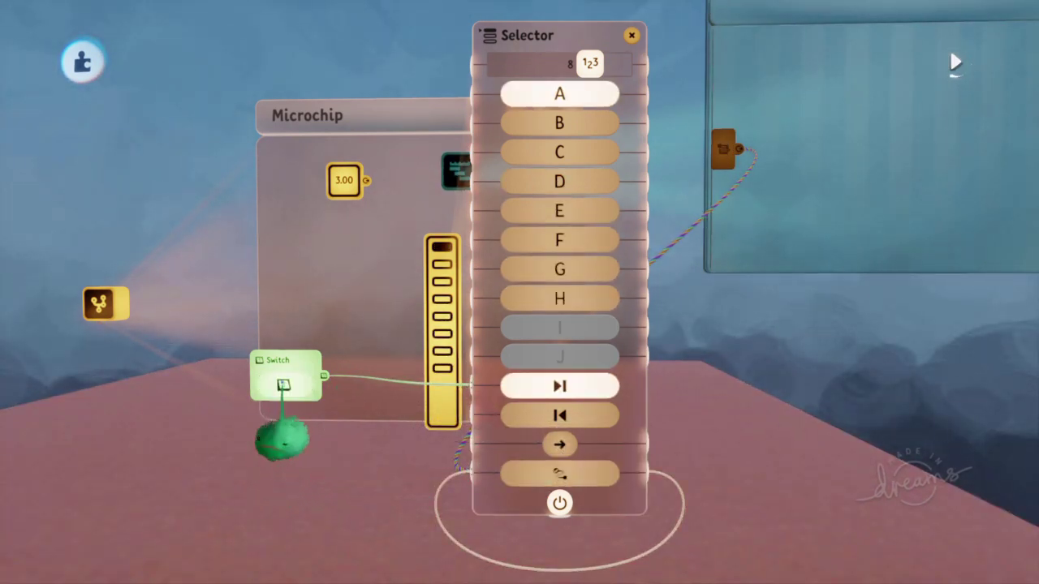
click(283, 385)
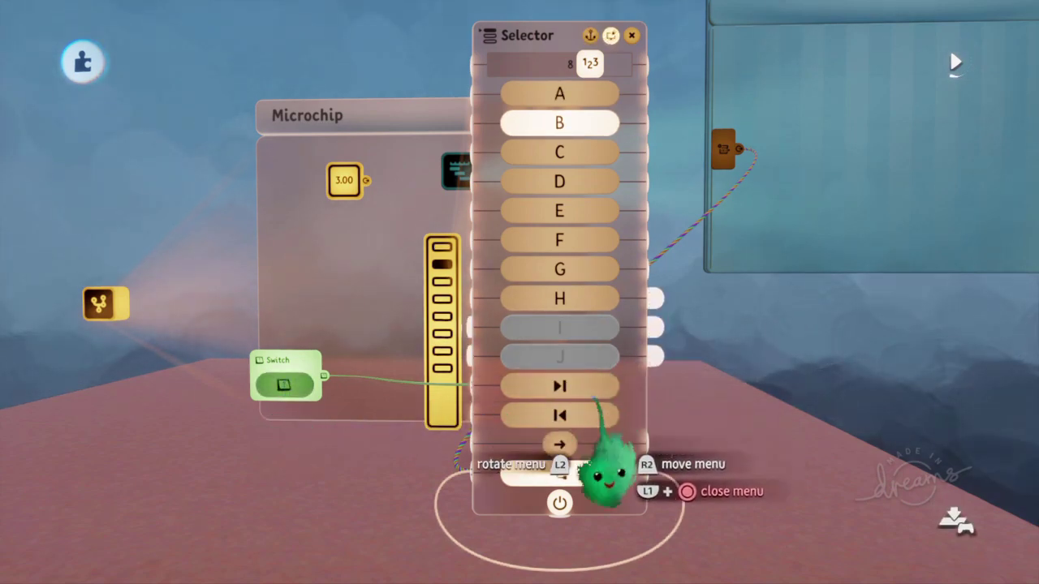
key(space)
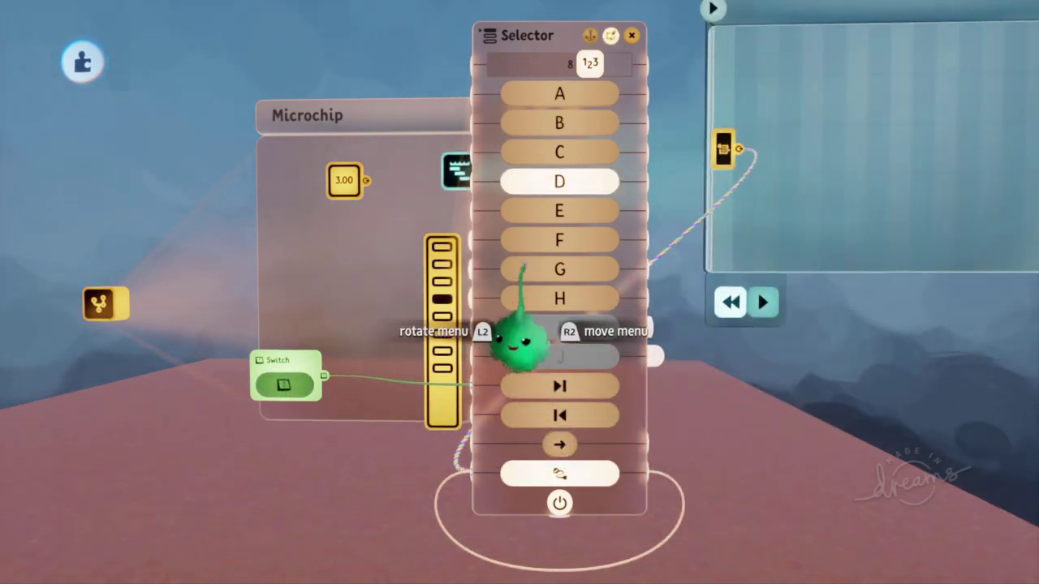
Close the Selector's settings, move the Variable Modifier out of the Timeline into the microchip and delete the Timeline.
key(Escape)
middle_drag(720, 199, 589, 166)
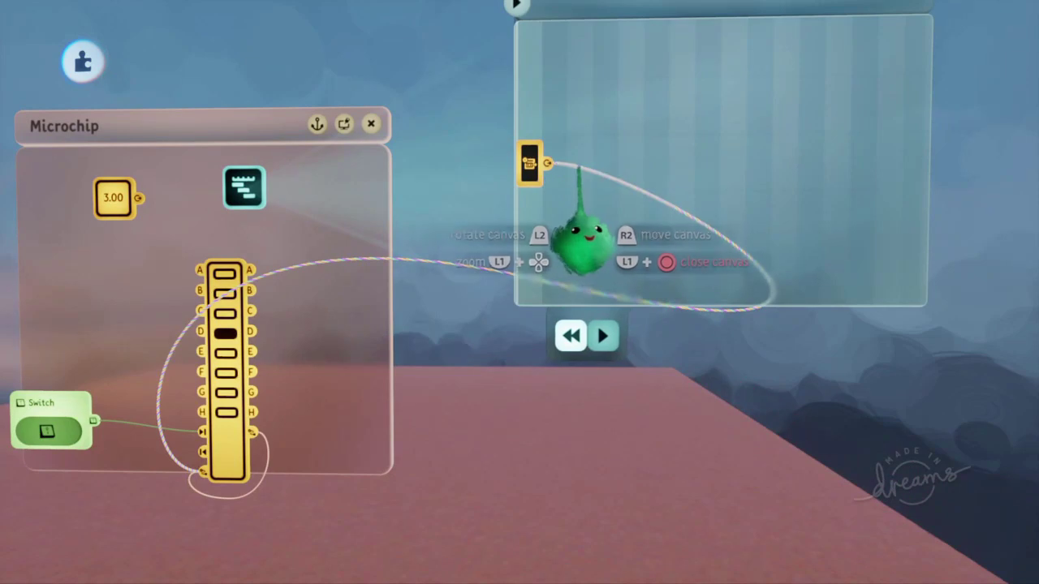
key(Delete)
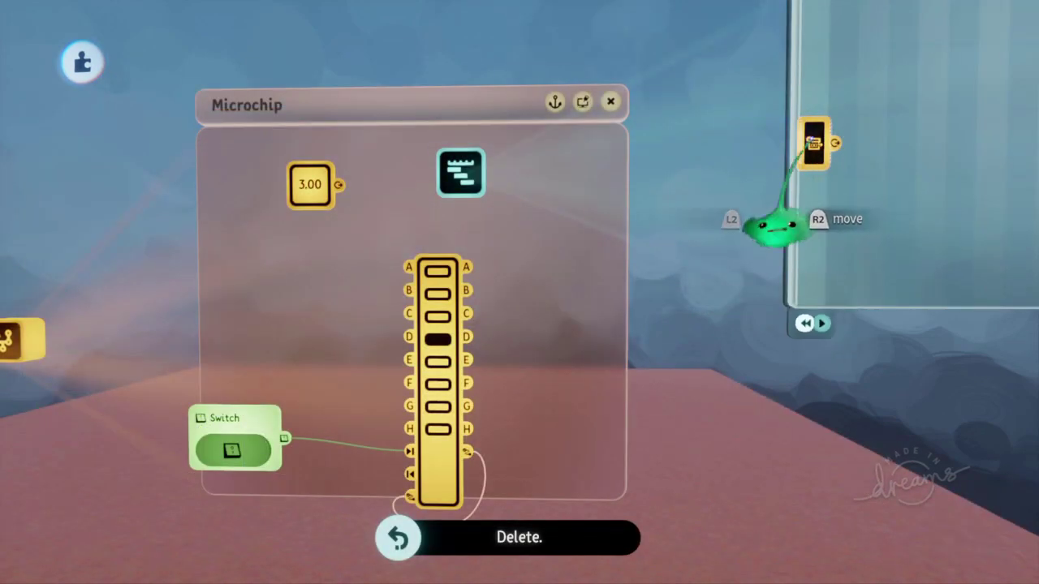
click(776, 228)
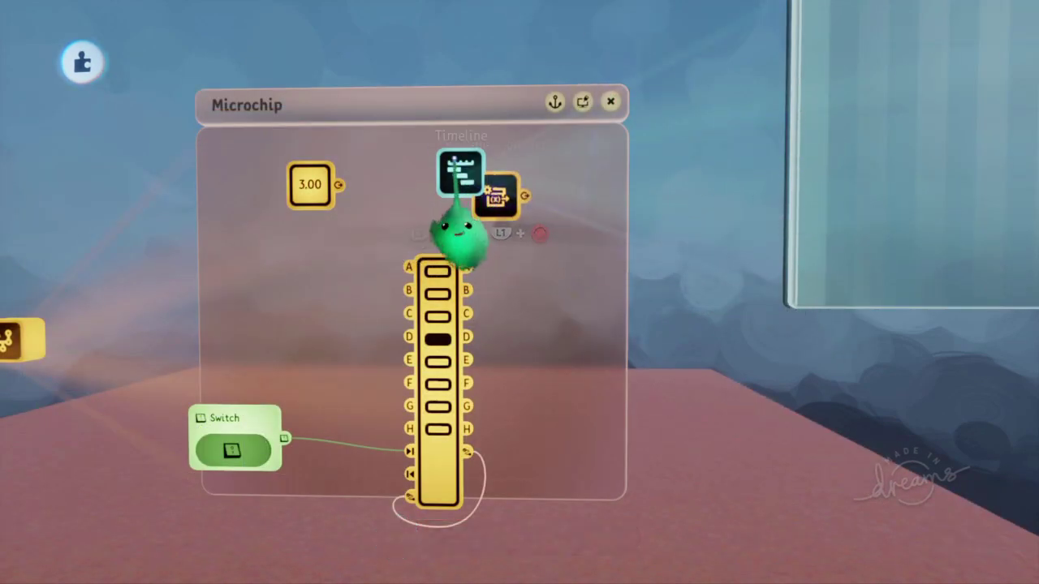
click(436, 234)
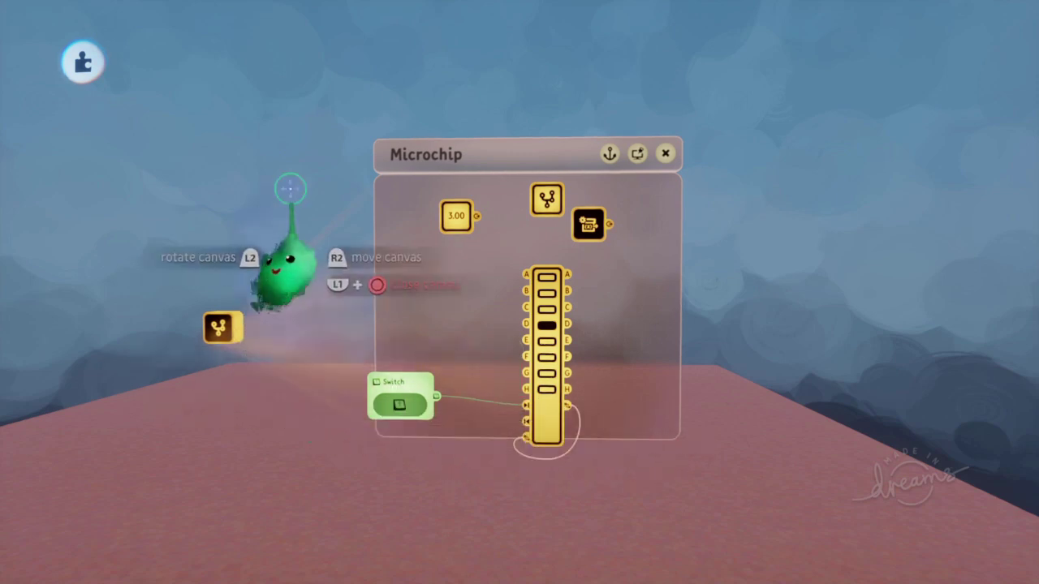
Open the inner microchip's canvas beside the outer one and move the Variable Modifier into it.
scroll(531, 258, up, 5)
drag(628, 185, 439, 33)
drag(523, 246, 567, 310)
scroll(566, 314, down, 5)
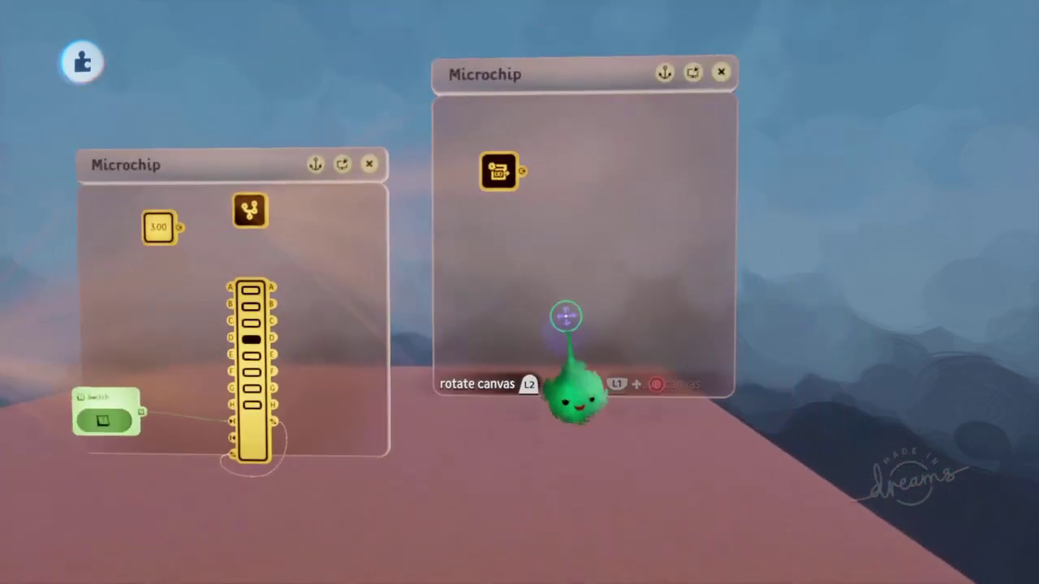
Wire the Variable Modifier's output through the inner microchip's edge into the Selector's lowest signal input.
mouse_move(436, 71)
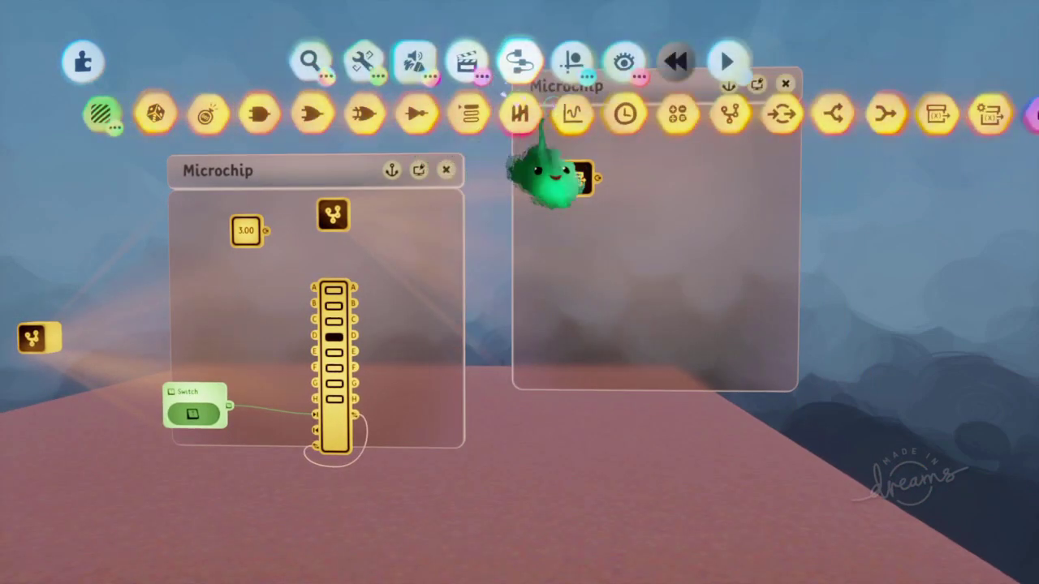
drag(529, 116, 431, 130)
click(599, 178)
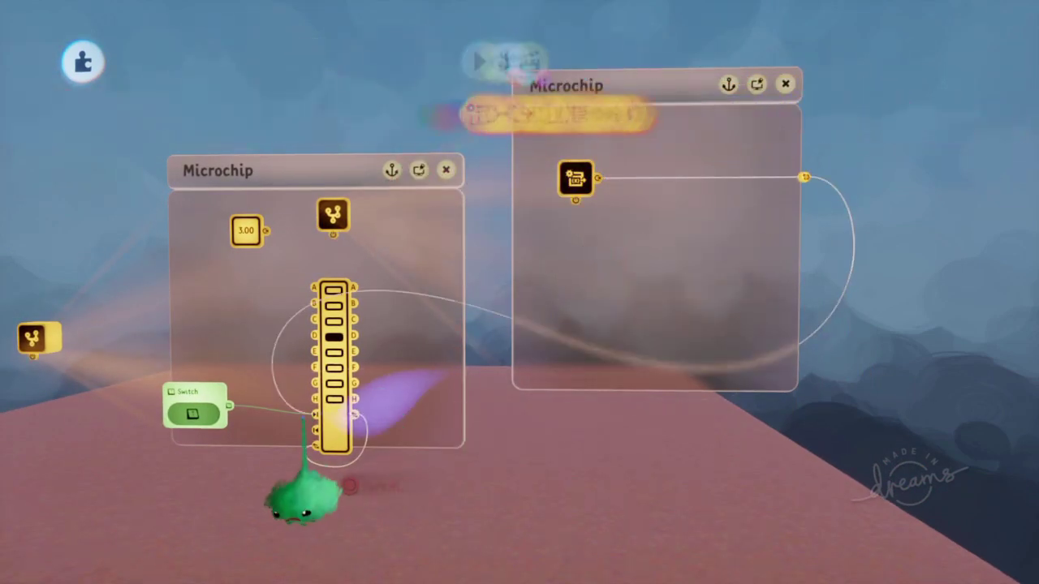
click(315, 445)
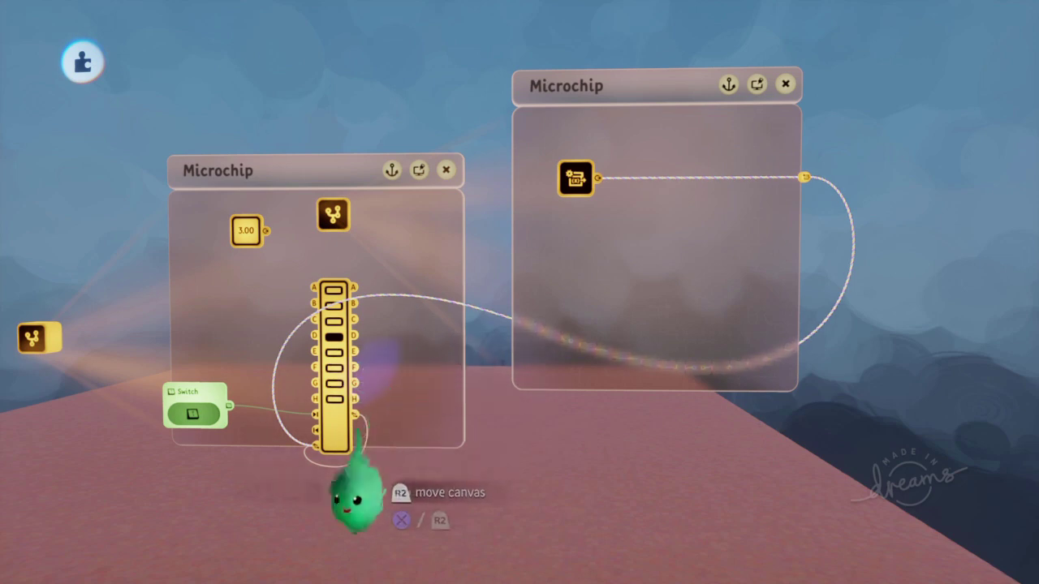
Add a Destroyer to the inner microchip below the Variable Modifier and open its settings.
key(Tab)
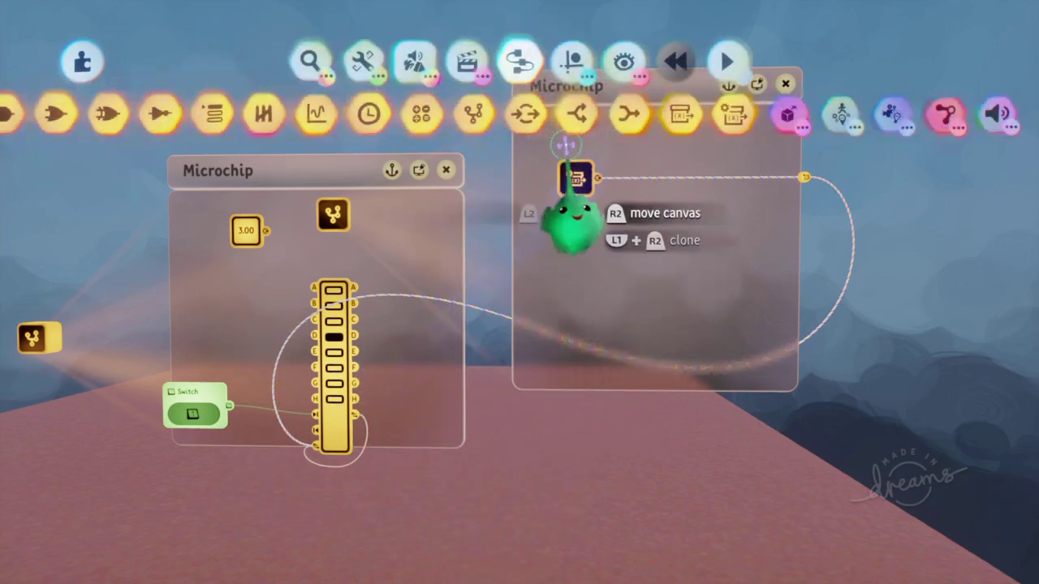
scroll(788, 186, right, 3)
click(639, 117)
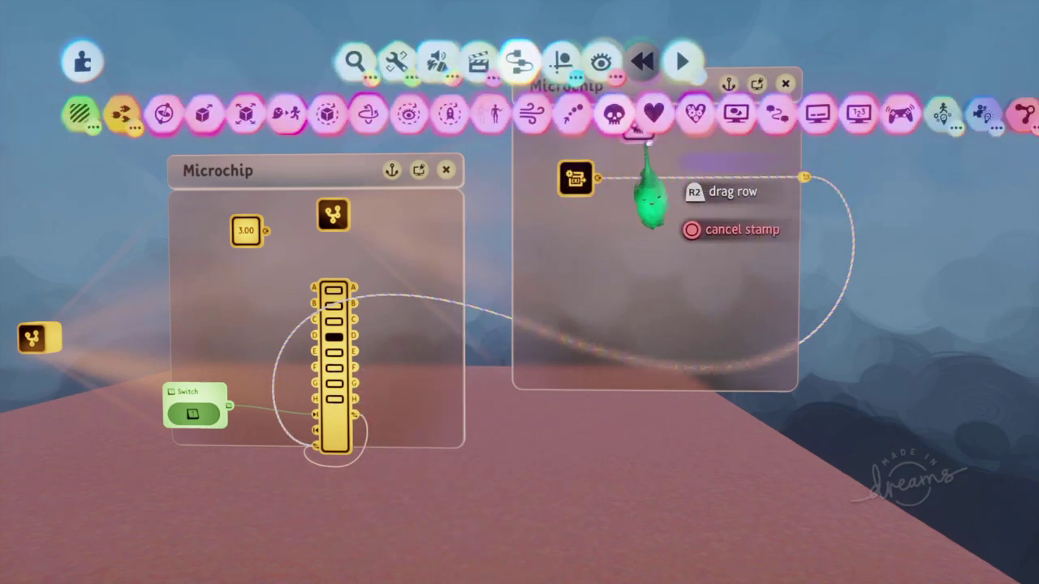
click(643, 242)
click(640, 232)
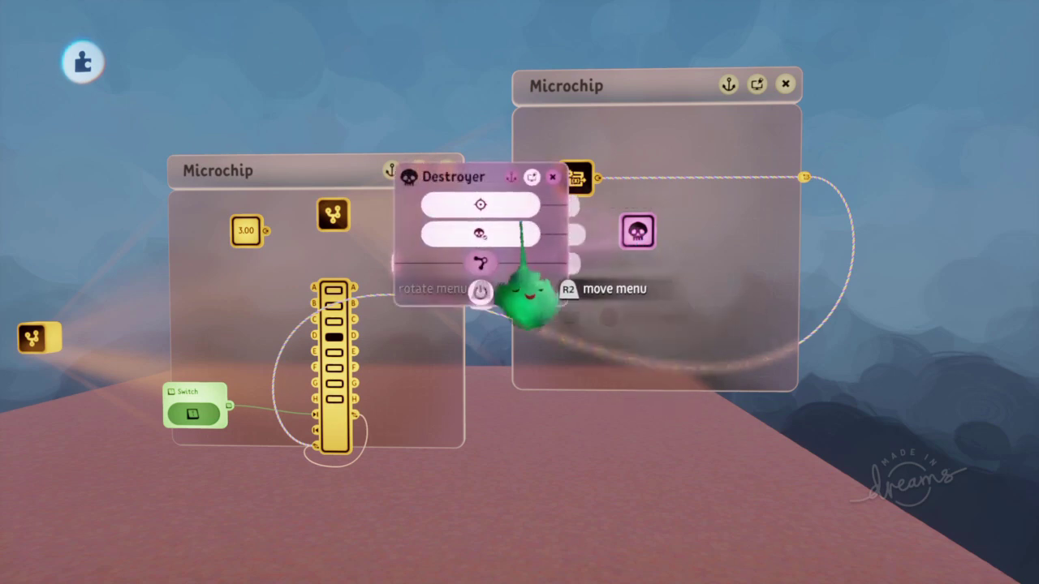
Assign the inner microchip as the Destroyer's Affected Object(s) and close the Destroyer's settings.
drag(522, 203, 590, 264)
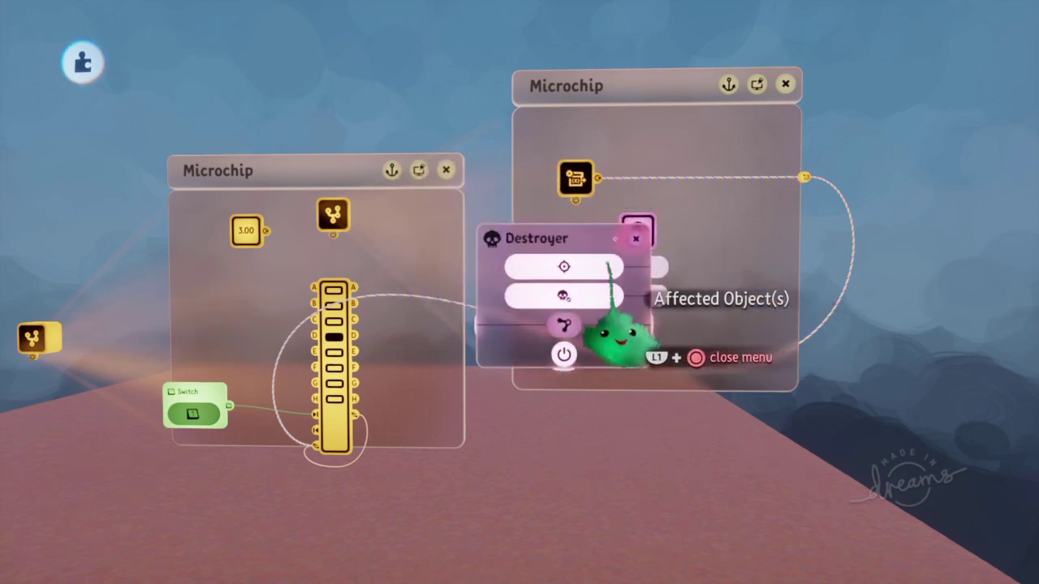
click(608, 264)
click(331, 215)
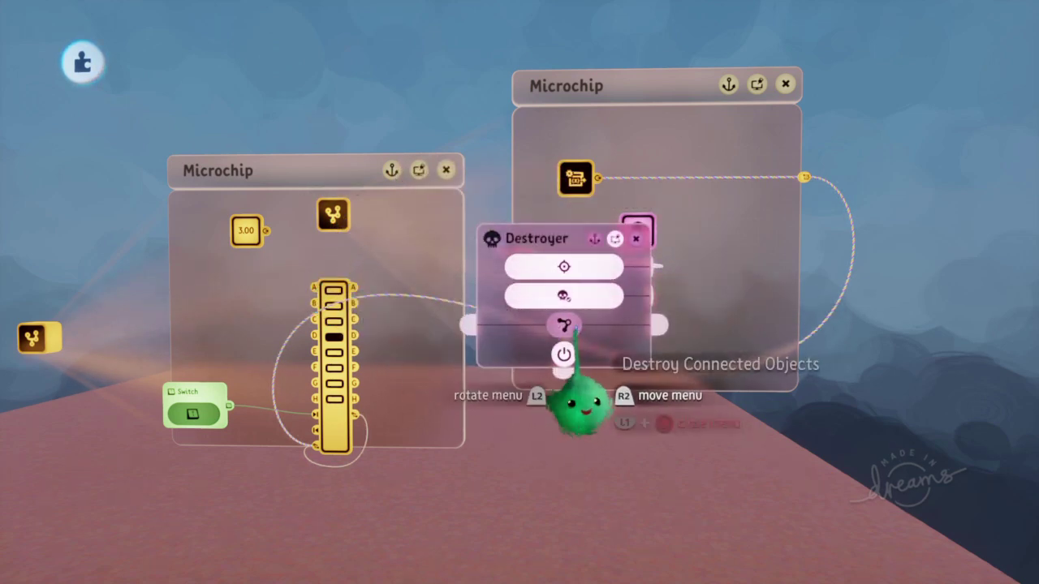
key(Escape)
Run the scene briefly to test the Destroyer on the inner microchip and rewind the scene.
scroll(629, 243, up, 2)
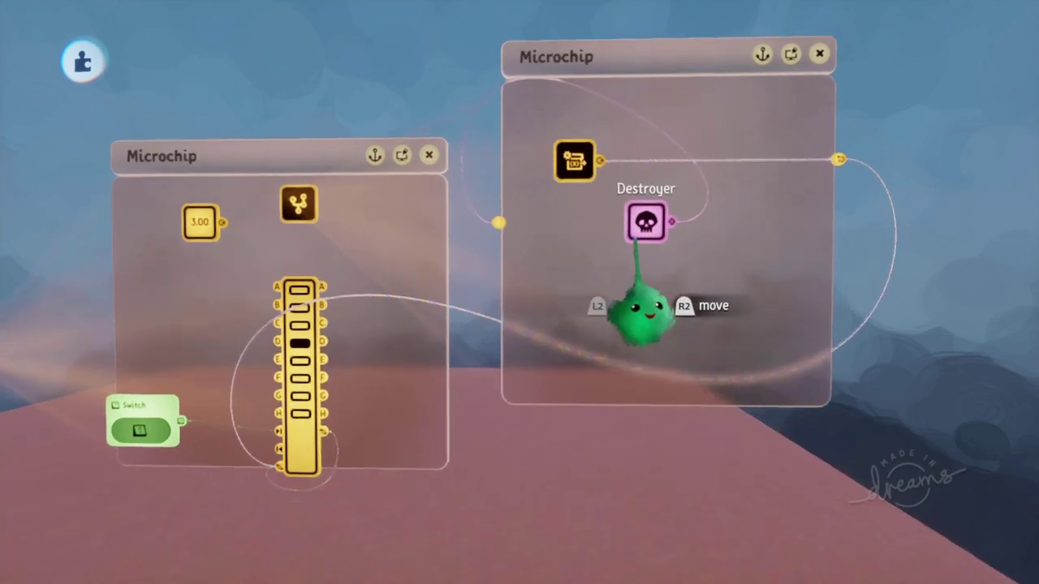
click(646, 231)
click(648, 229)
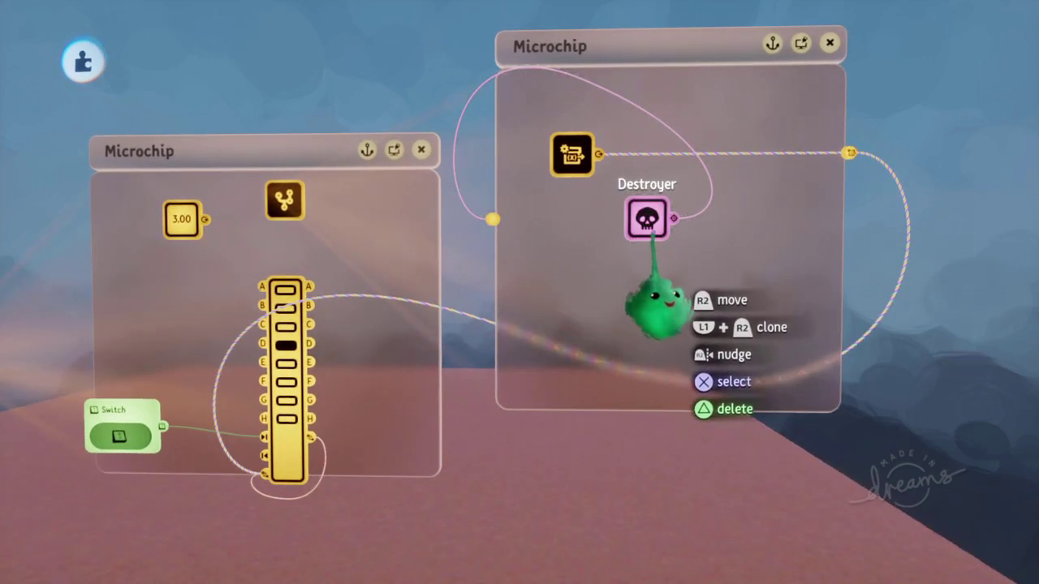
scroll(645, 244, down, 2)
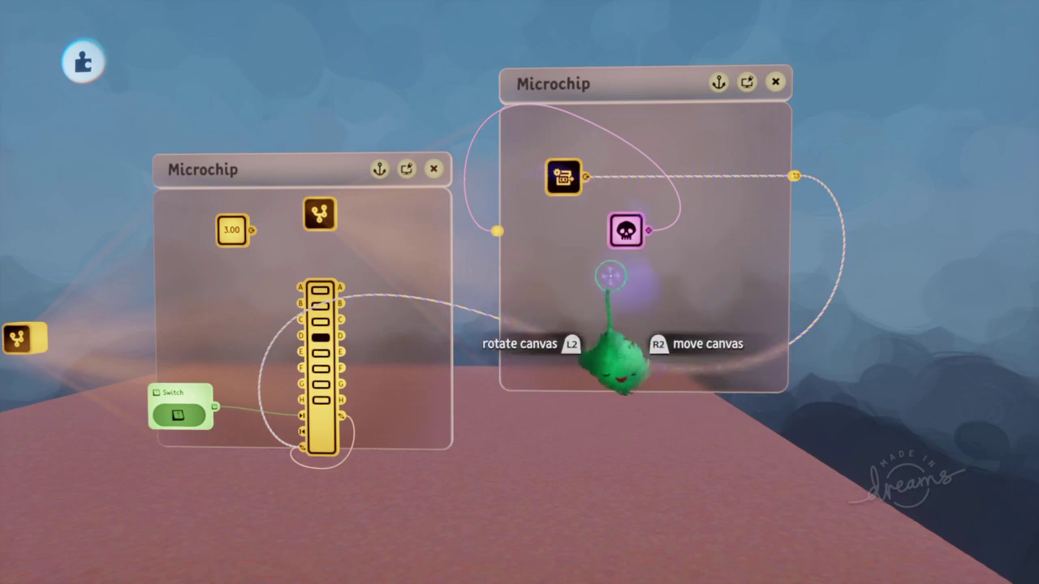
middle_drag(611, 276, 599, 301)
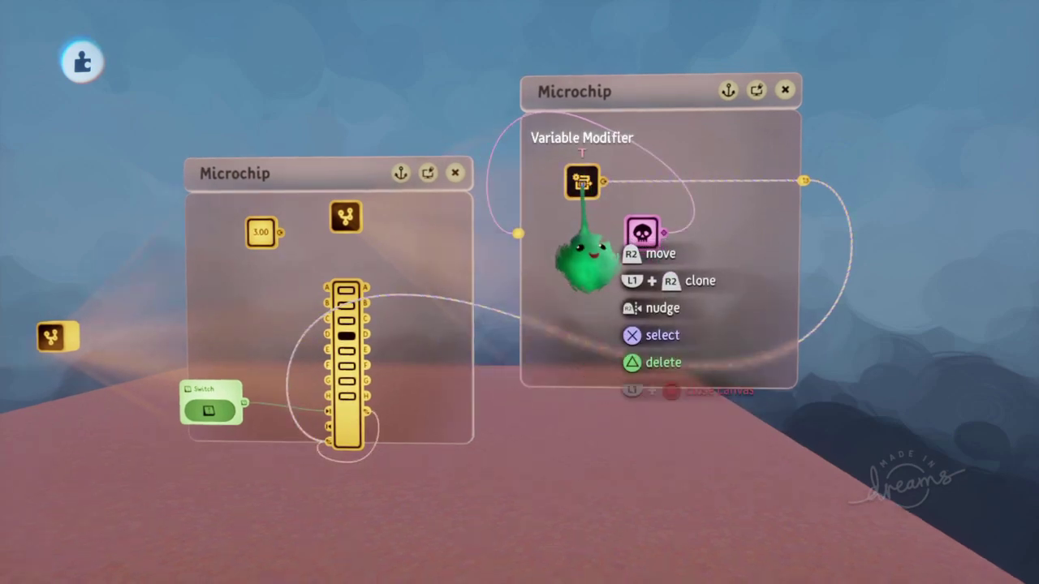
key(ctrl+z)
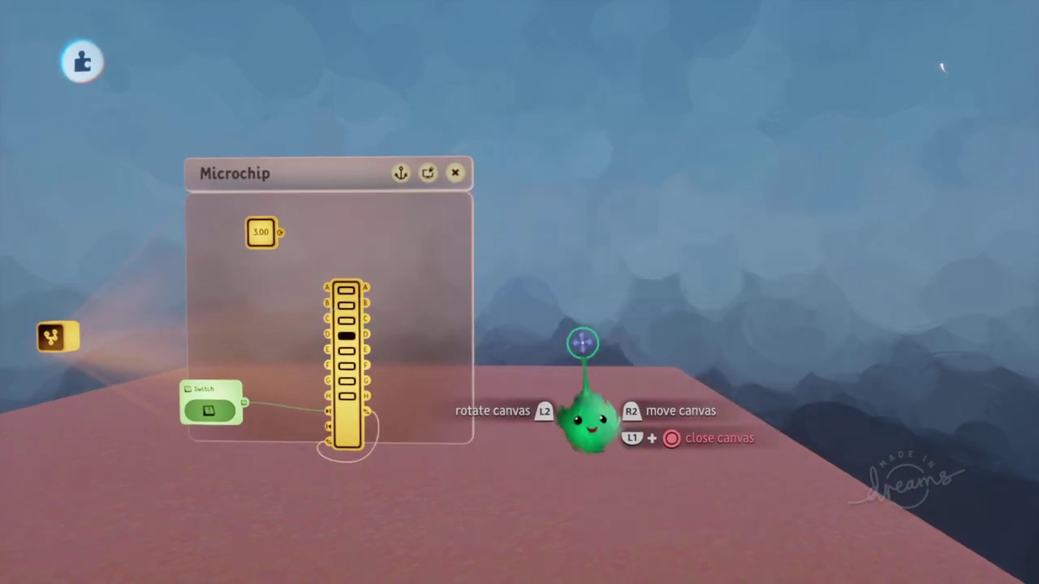
key(ctrl+y)
Delete the Selector from the outer microchip.
scroll(577, 396, up, 3)
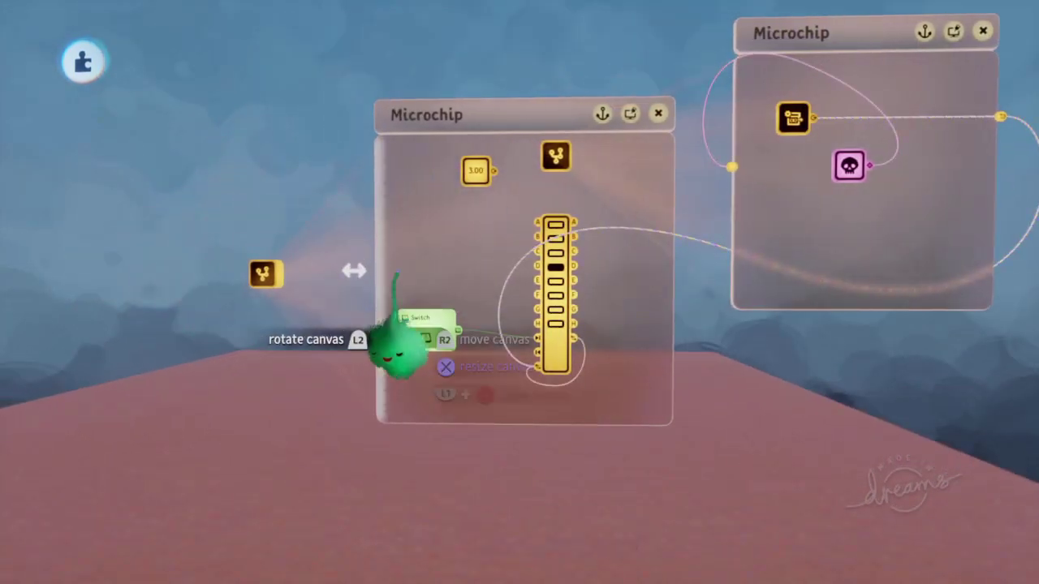
scroll(396, 276, up, 3)
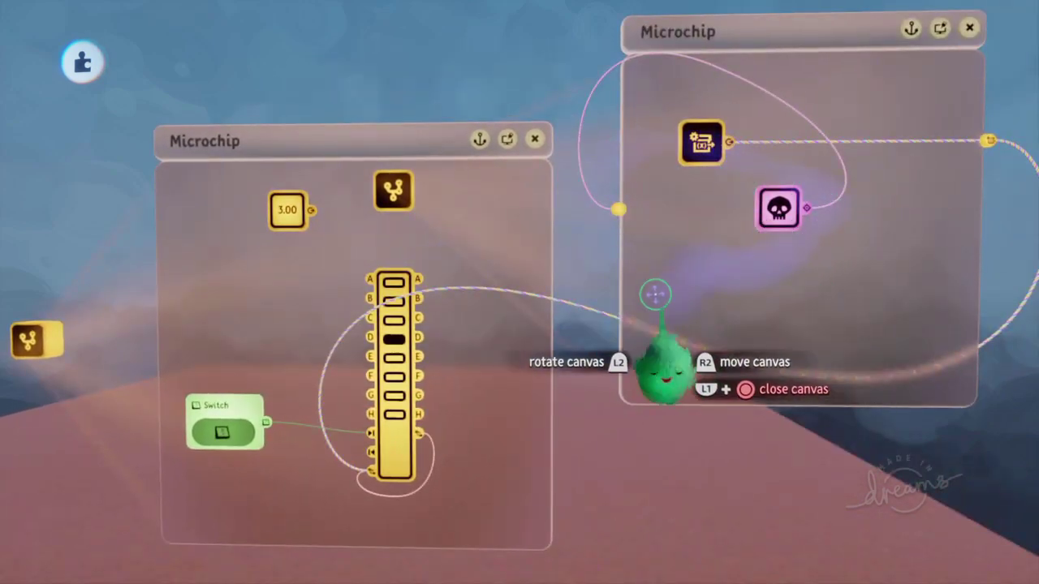
scroll(609, 378, down, 2)
scroll(609, 377, up, 3)
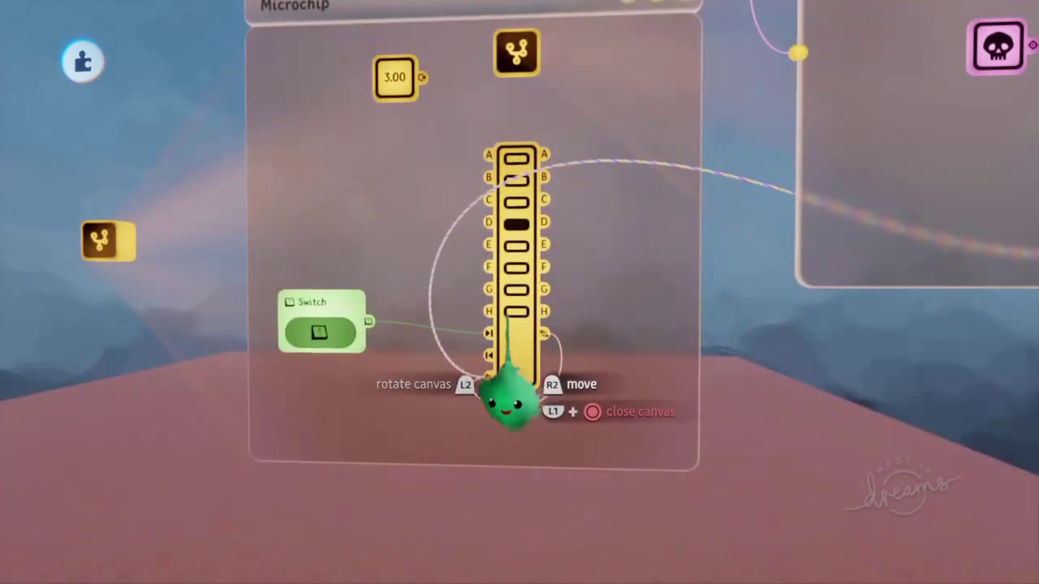
key(Delete)
scroll(559, 325, down, 2)
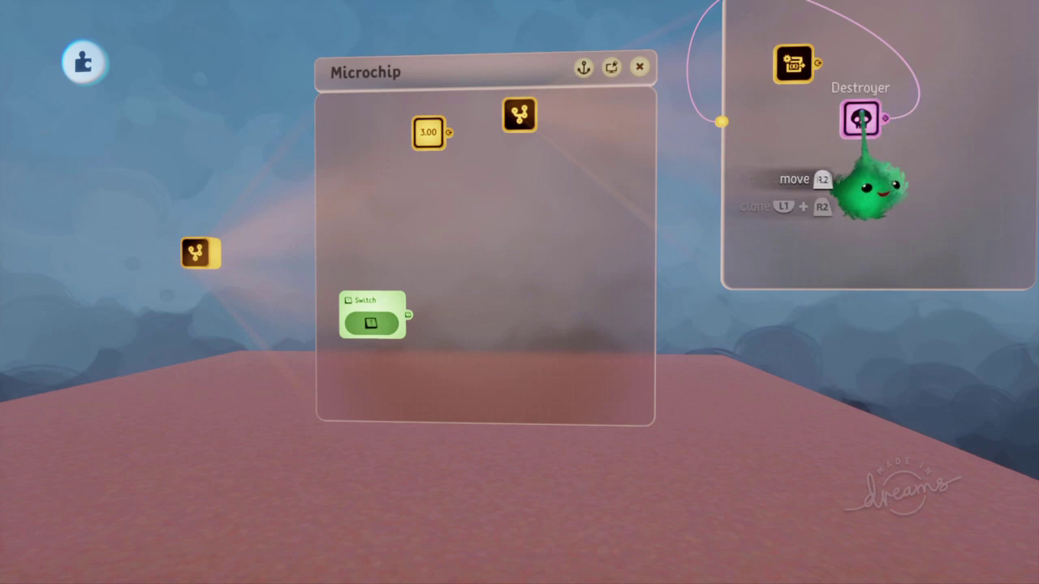
Add a Health Manager to the outer microchip beside the Switch.
key(Tab)
drag(579, 116, 826, 118)
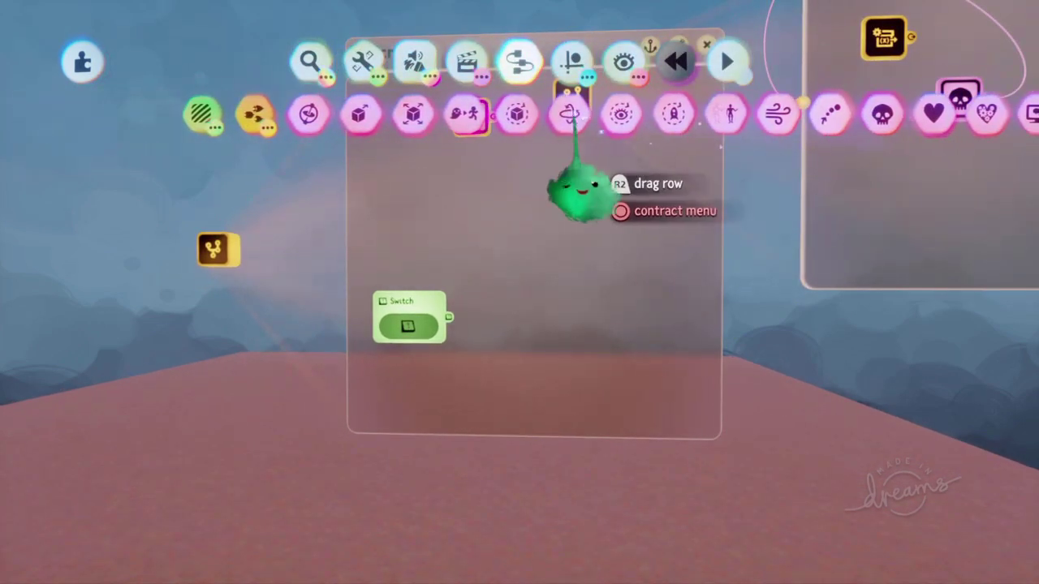
drag(564, 114, 325, 115)
click(685, 115)
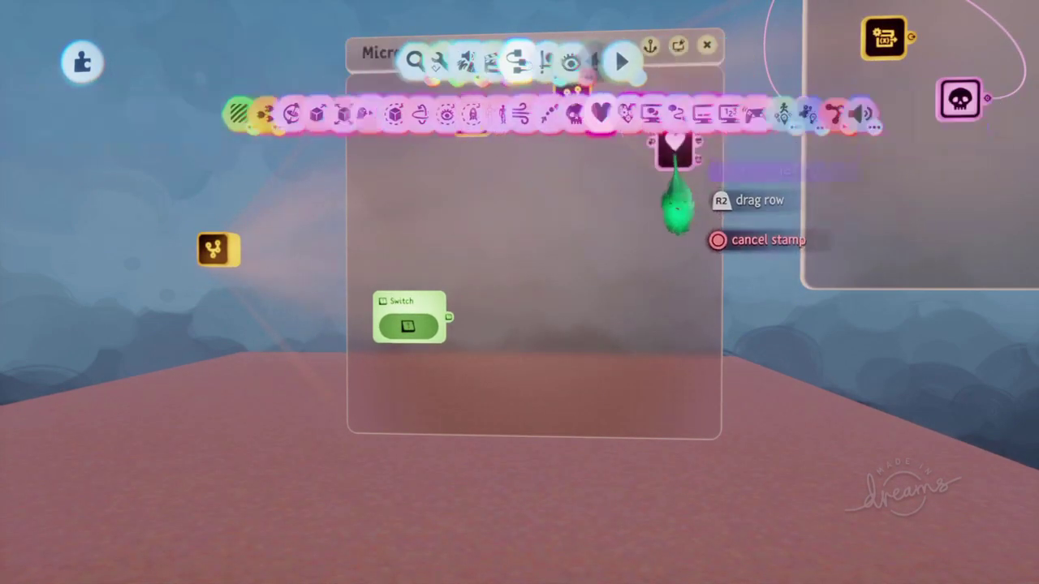
click(527, 309)
Open the Health Manager's properties and place them beside the gadget, clear of the Switch.
scroll(584, 317, up, 5)
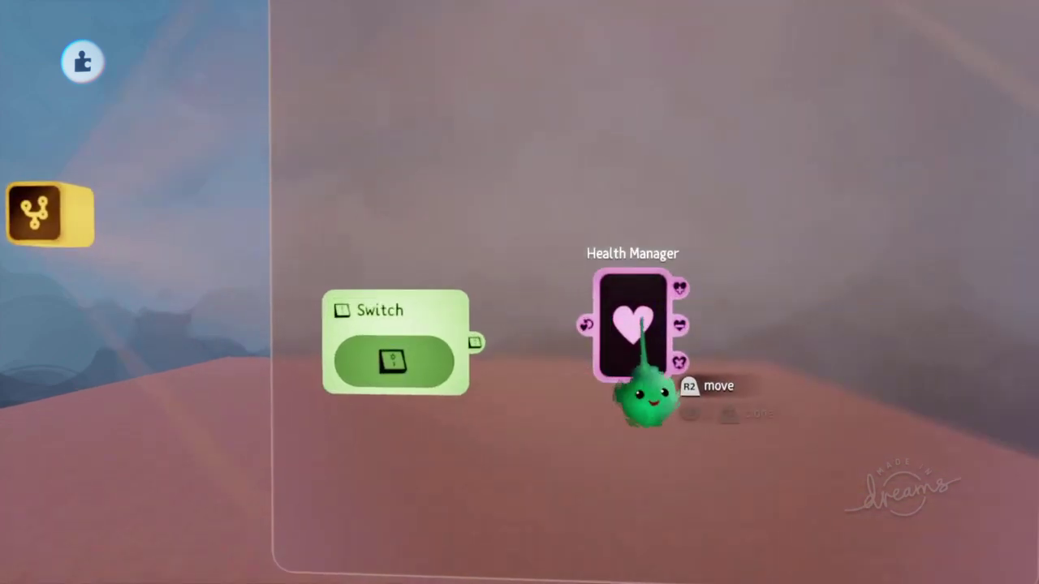
drag(639, 321, 639, 340)
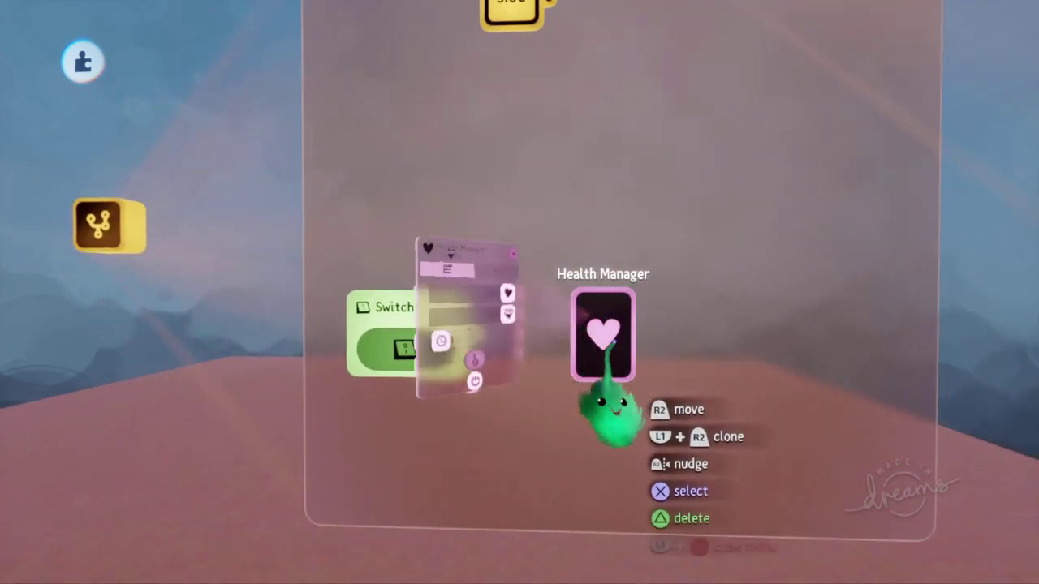
drag(462, 316, 703, 303)
scroll(703, 303, down, 5)
drag(575, 325, 597, 326)
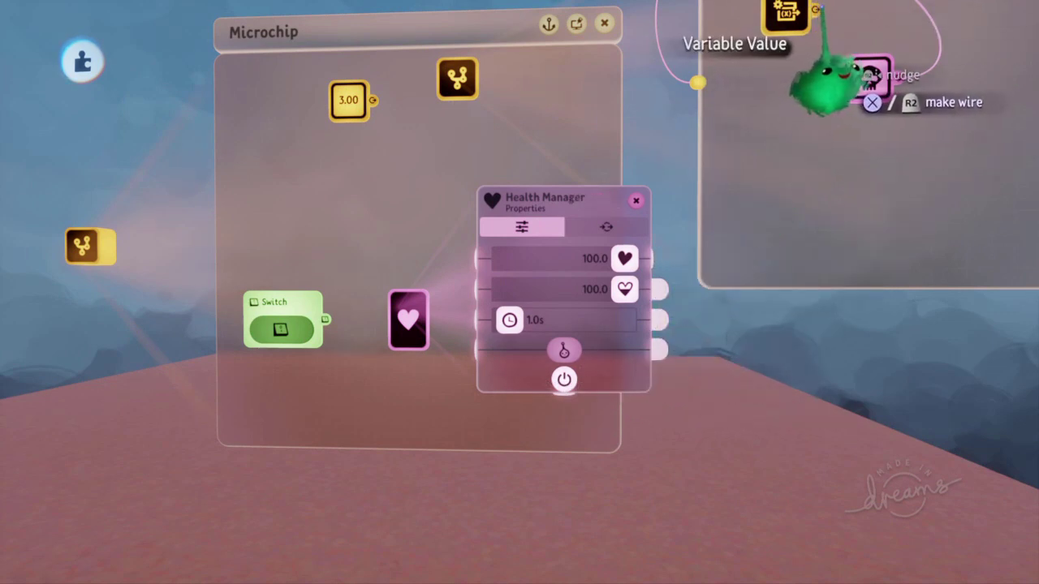
Wire the Variable Modifier's output into Current Health and loop the Current Health output back into its own input.
drag(824, 81, 576, 304)
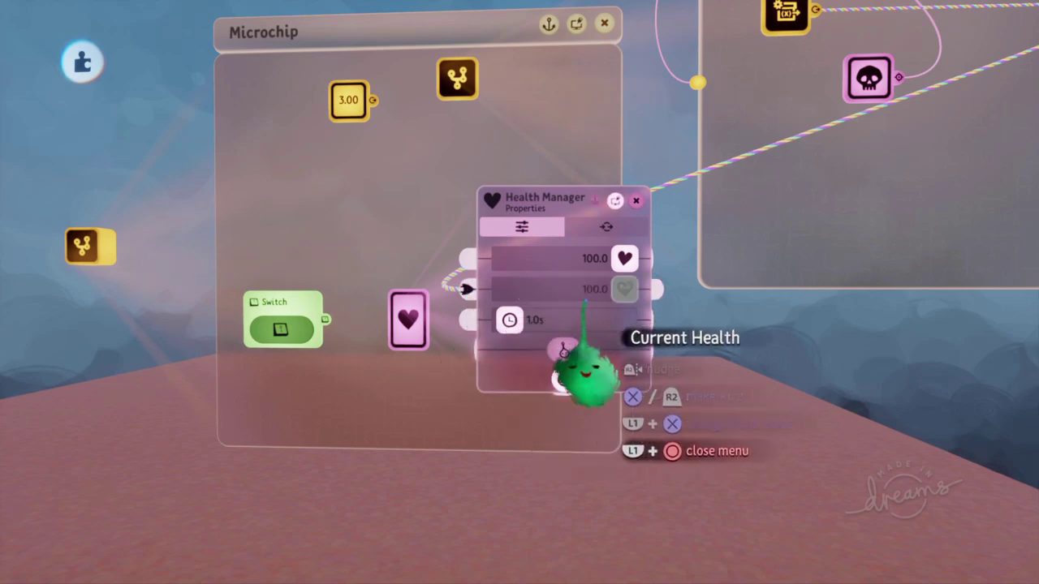
scroll(596, 293, down, 2)
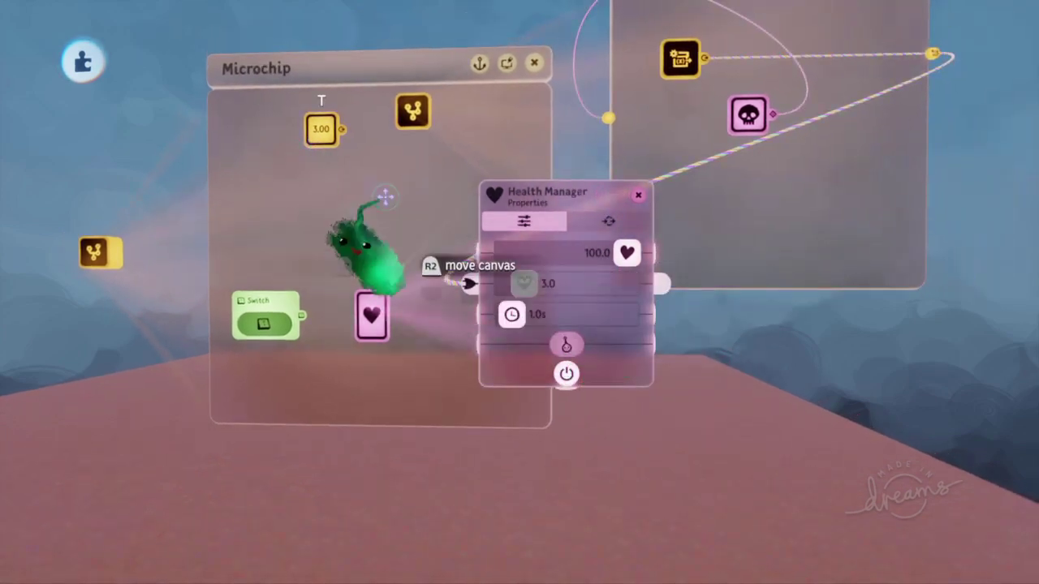
click(672, 284)
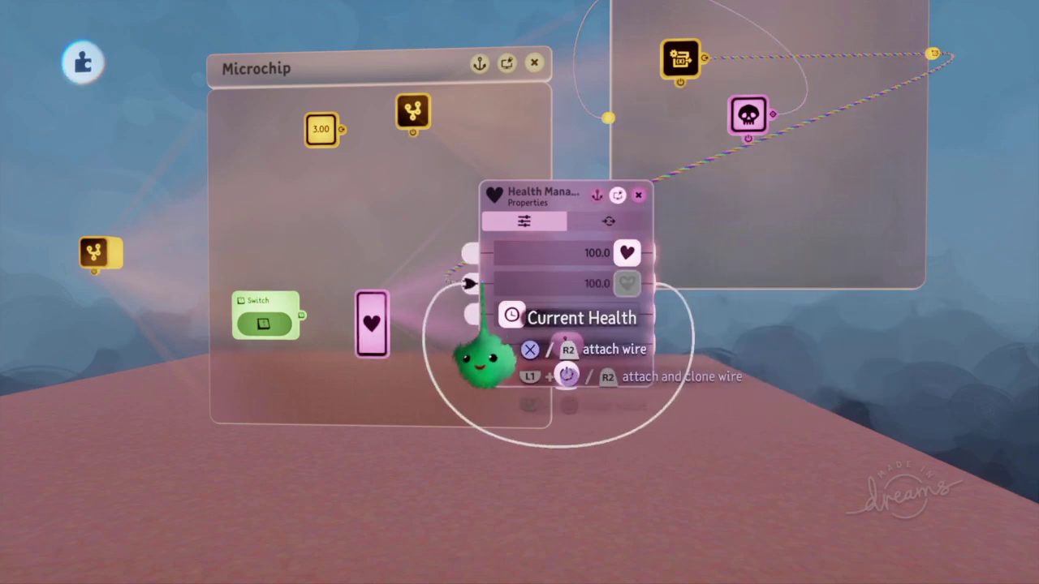
key(Escape)
Open the properties of the Health Manager wired to the number display and run the scene to check its Current Health.
scroll(528, 406, up, 3)
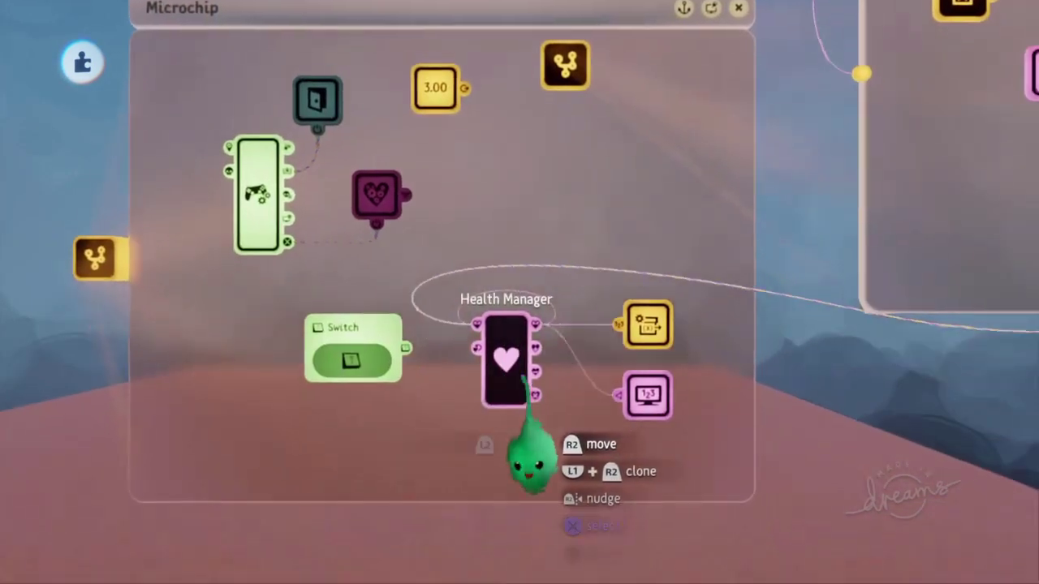
click(498, 365)
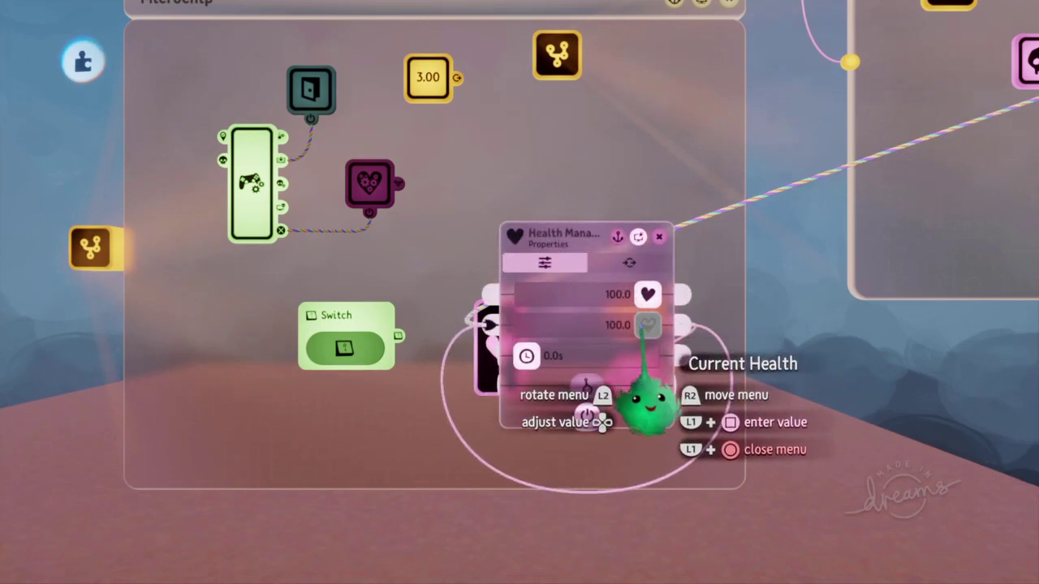
mouse_move(633, 341)
mouse_down()
mouse_move(668, 362)
mouse_move(671, 352)
mouse_up()
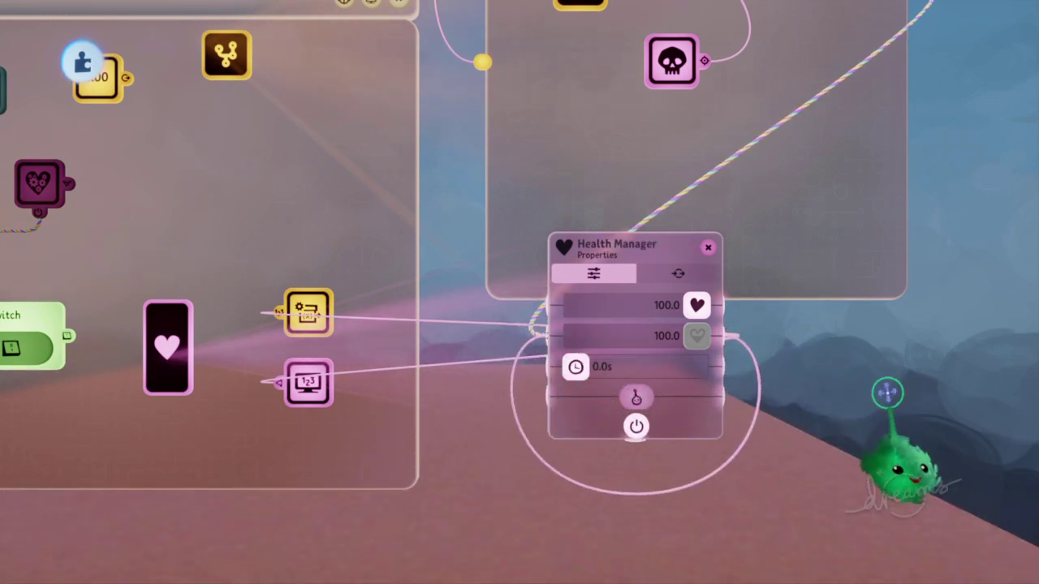
drag(886, 404, 560, 130)
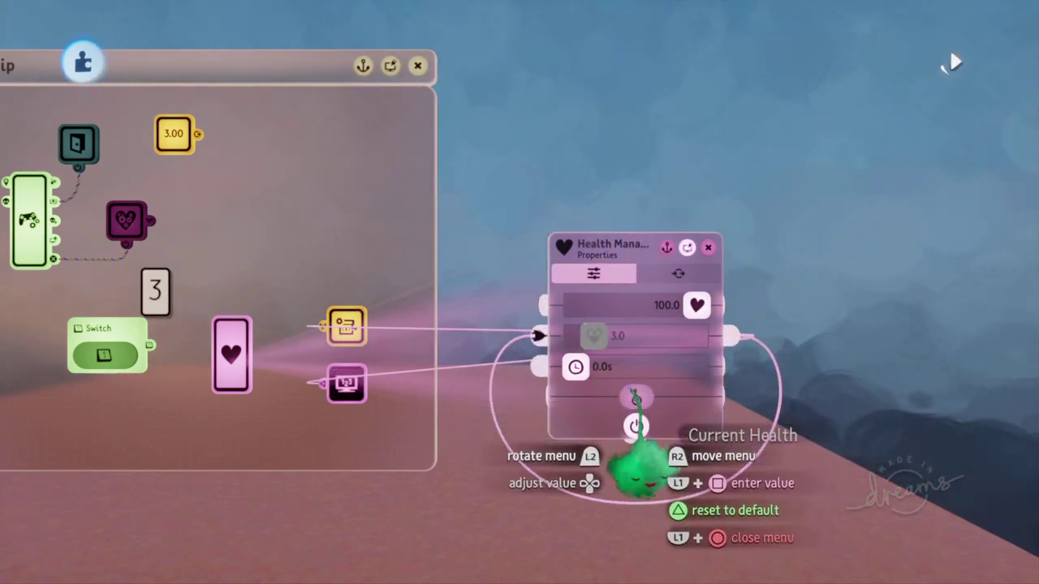
drag(363, 380, 491, 375)
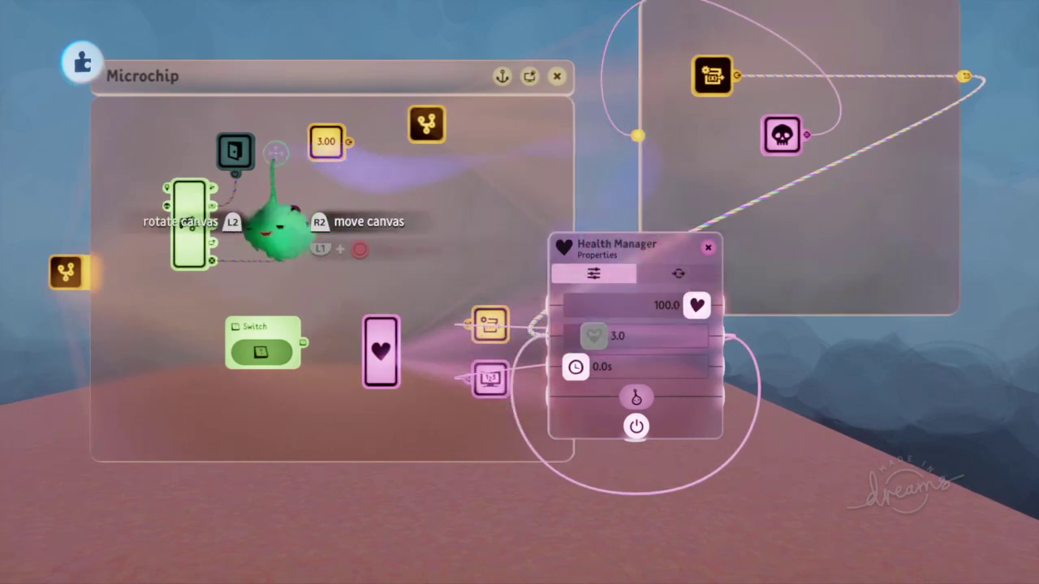
click(325, 143)
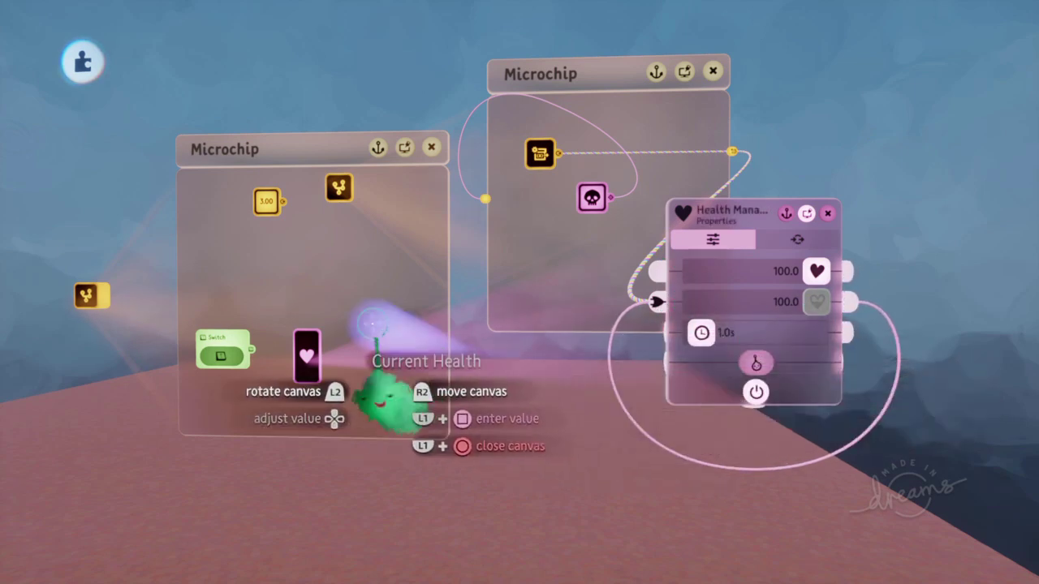
Move the Health Manager's properties aside and clone the Variable Modifier into the outer microchip beside the Health Manager.
mouse_move(721, 366)
mouse_down()
mouse_move(664, 331)
mouse_move(593, 320)
mouse_up()
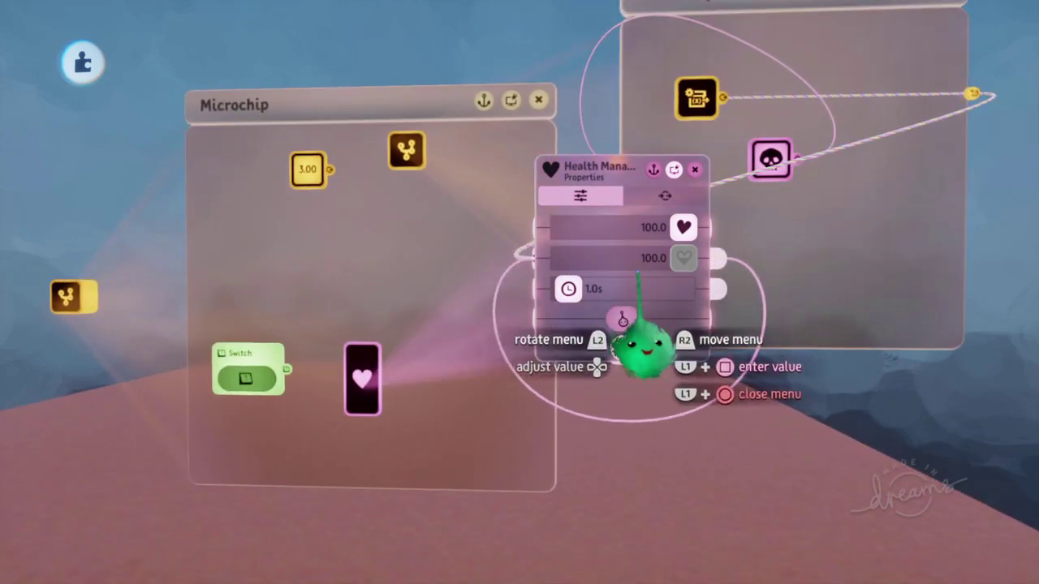
drag(623, 299, 801, 297)
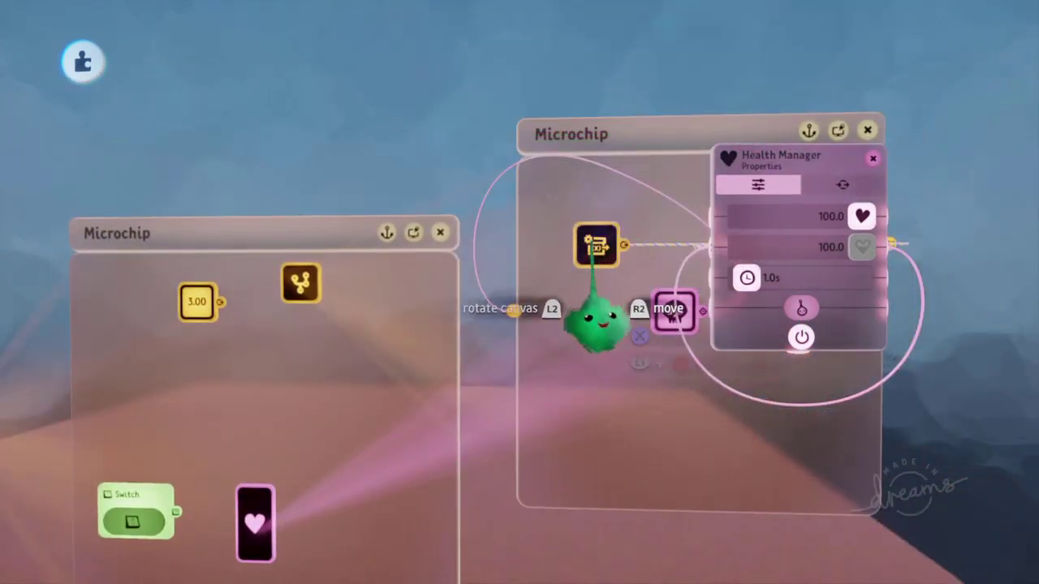
drag(597, 304, 532, 442)
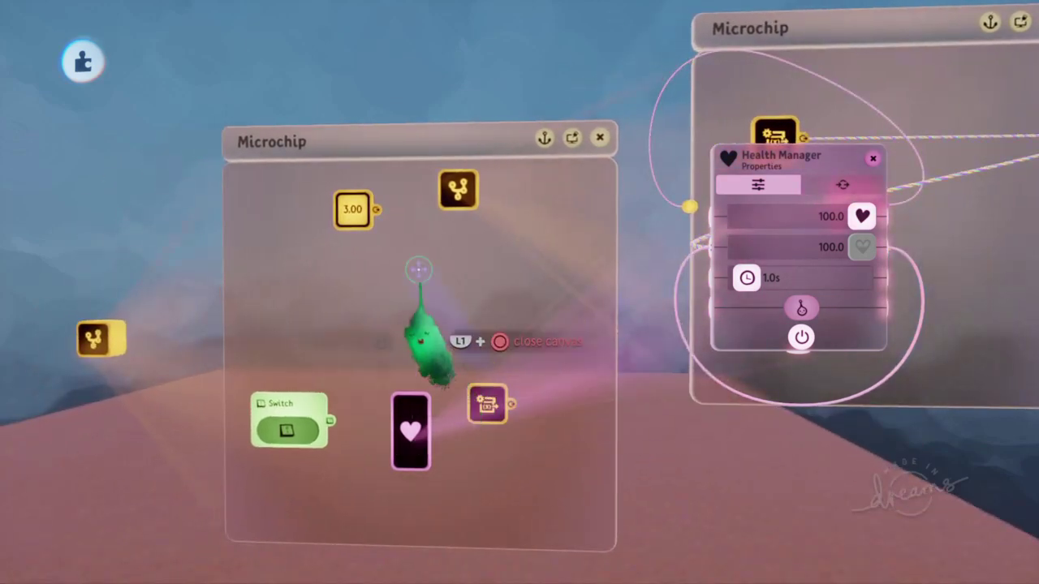
scroll(422, 274, up, 3)
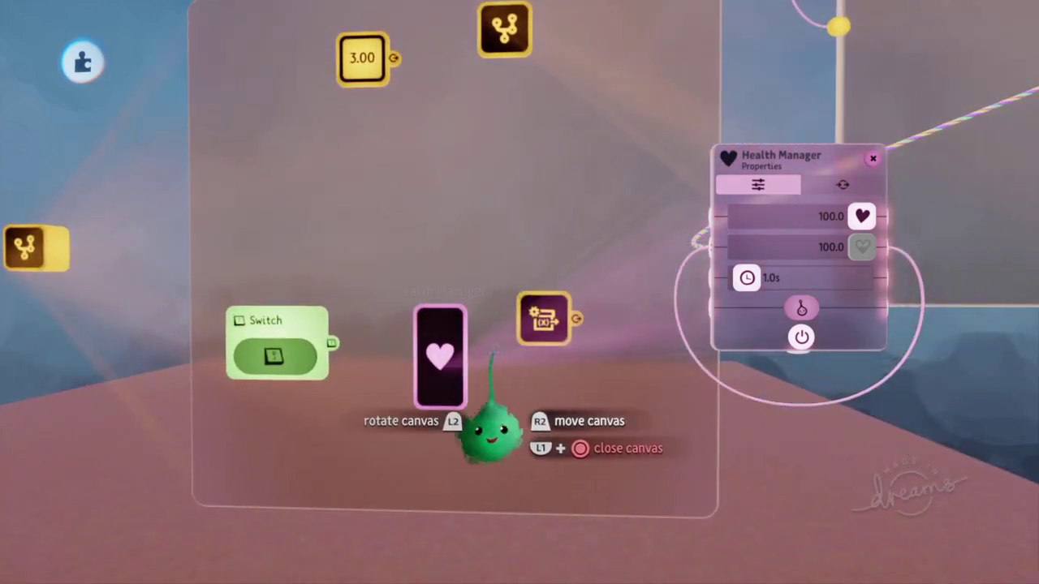
Switch the cloned Variable Modifier to the Set operation with continuous updates and wire the Current Health output into its Operation Value.
click(544, 324)
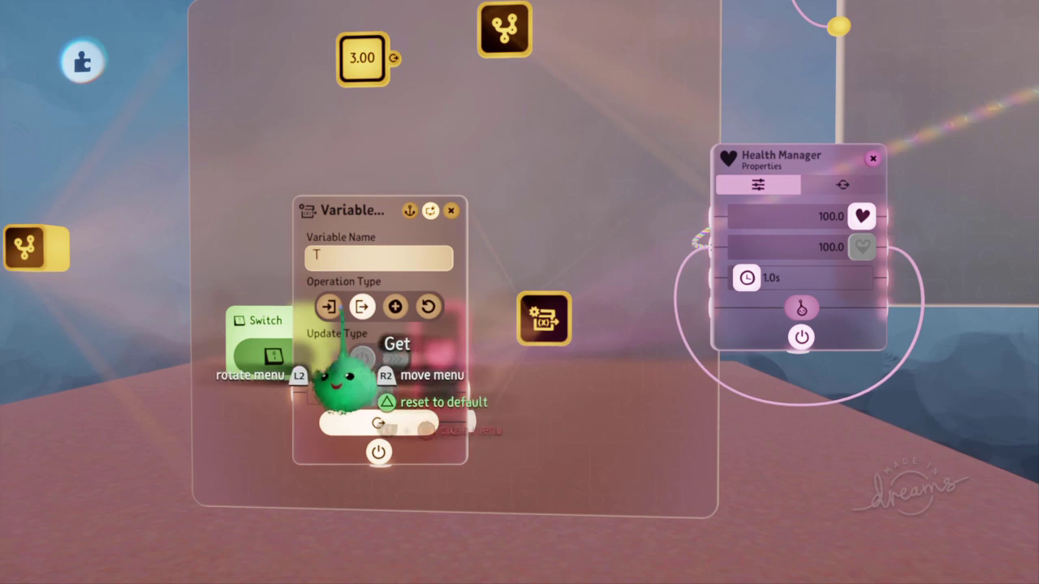
click(395, 359)
drag(396, 359, 321, 271)
mouse_move(893, 325)
mouse_down()
mouse_move(839, 353)
mouse_move(204, 332)
mouse_move(203, 374)
mouse_up()
drag(208, 303, 209, 302)
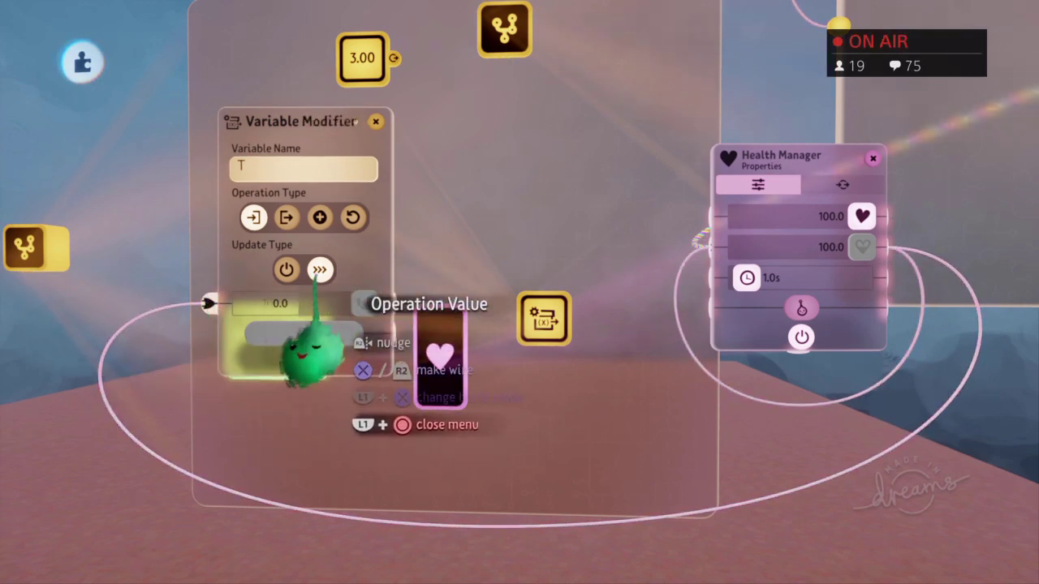
key(Escape)
mouse_move(800, 300)
mouse_down()
mouse_move(775, 298)
mouse_move(649, 345)
mouse_up()
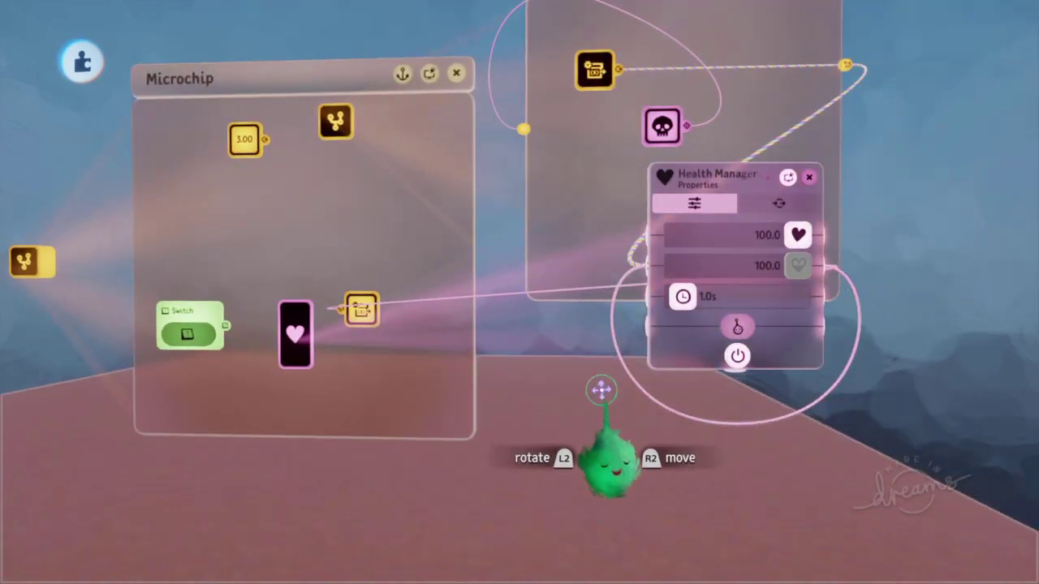
Stamp a Health Modifier into the outer microchip above the switch and set its Modifier Type to Zone.
mouse_move(506, 136)
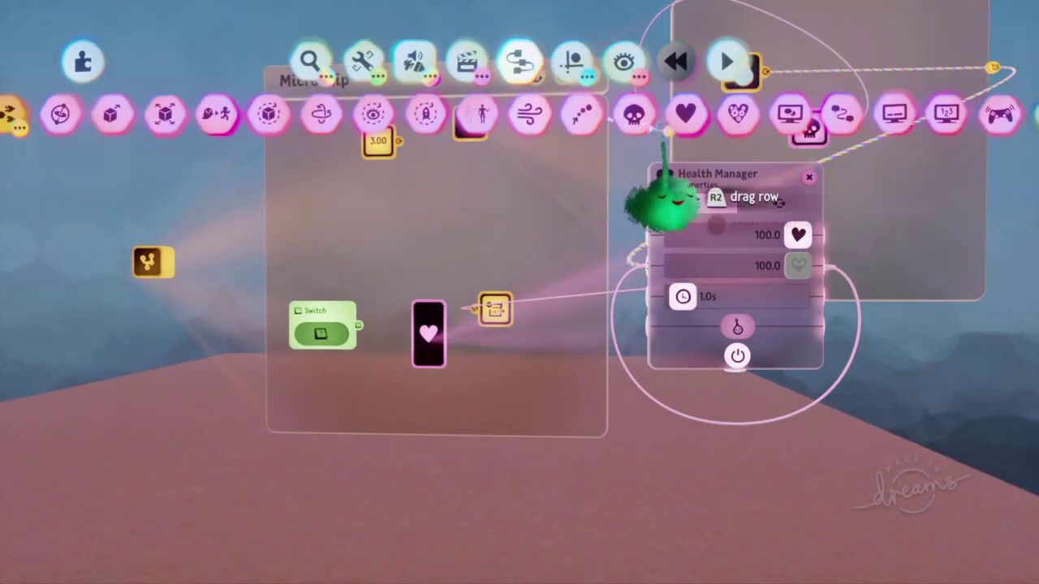
click(737, 114)
click(349, 248)
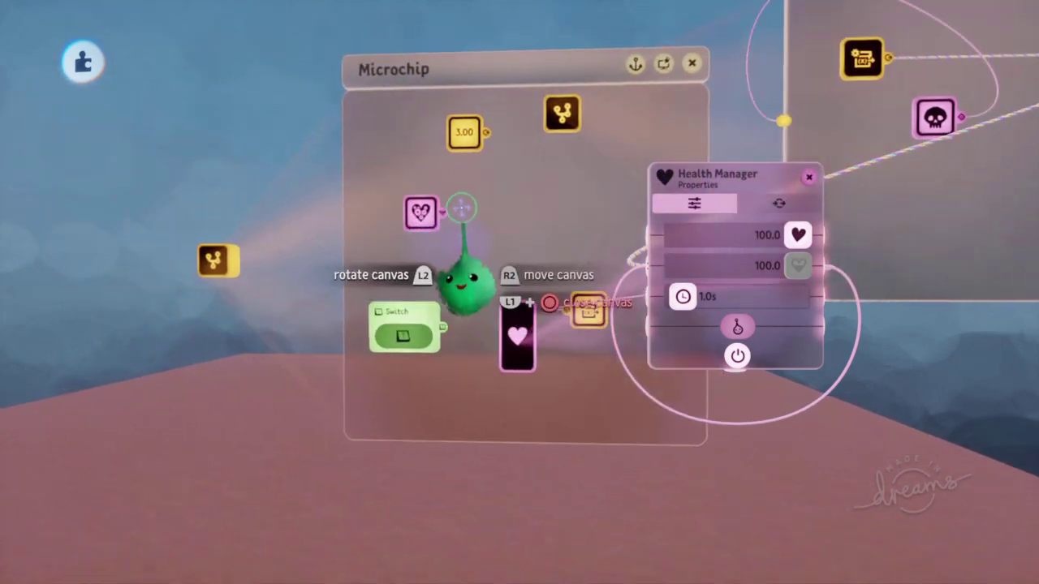
mouse_move(418, 150)
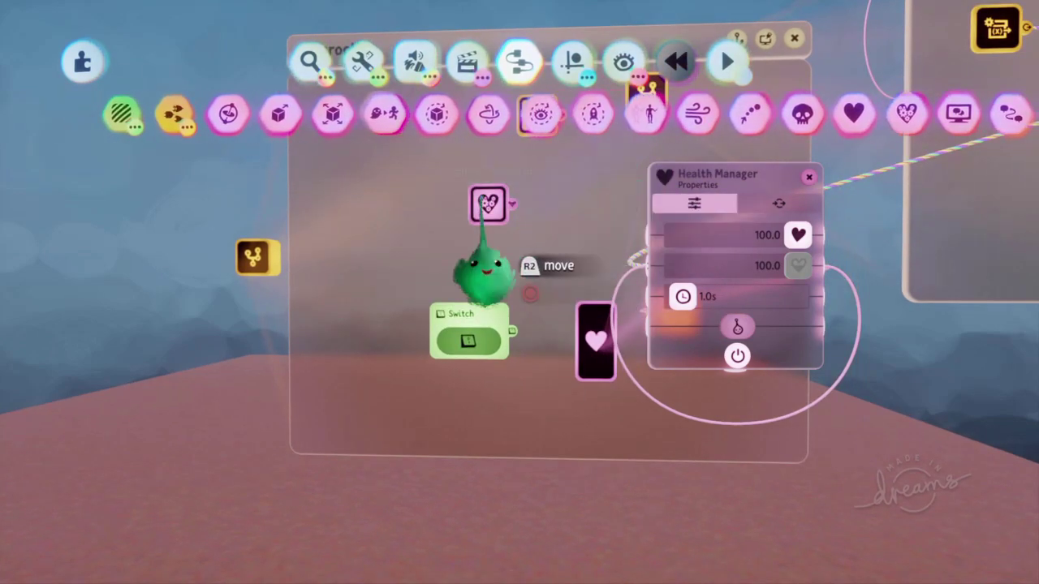
click(488, 203)
click(566, 217)
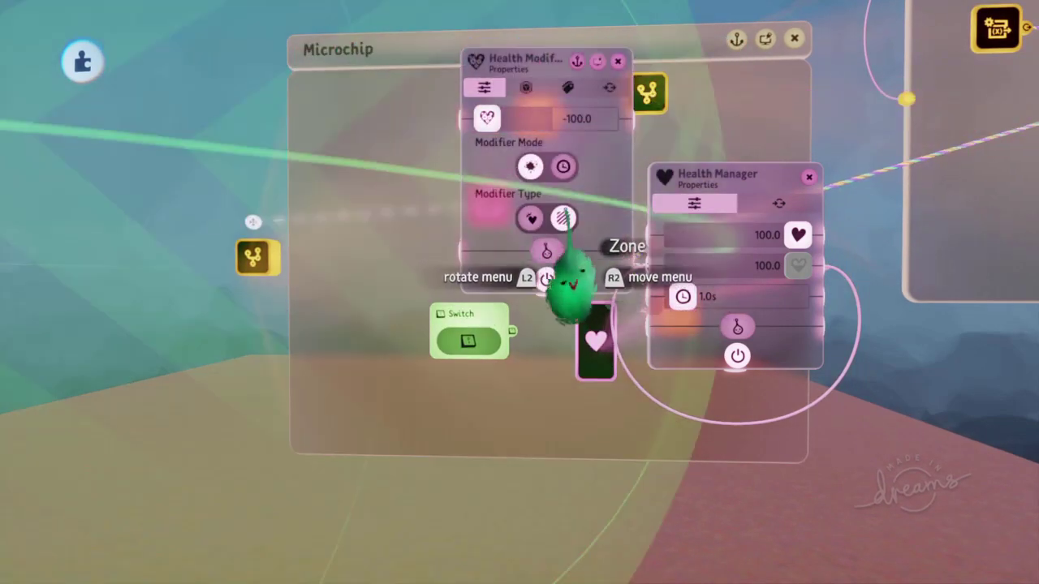
key(Escape)
Stamp a Controller Sensor into the microchip beside the Health Modifier.
mouse_move(452, 160)
drag(441, 116, 653, 118)
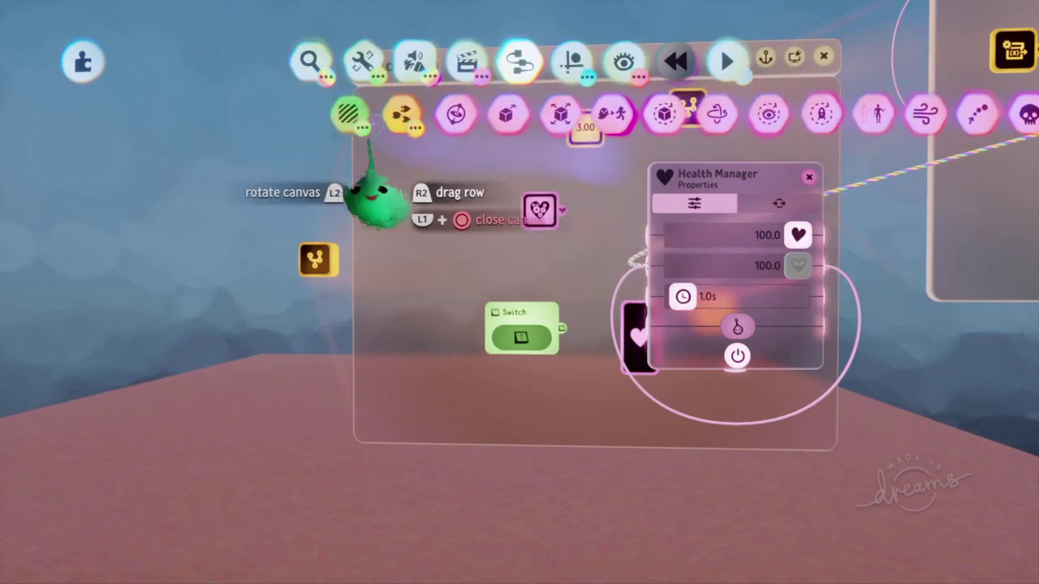
click(351, 116)
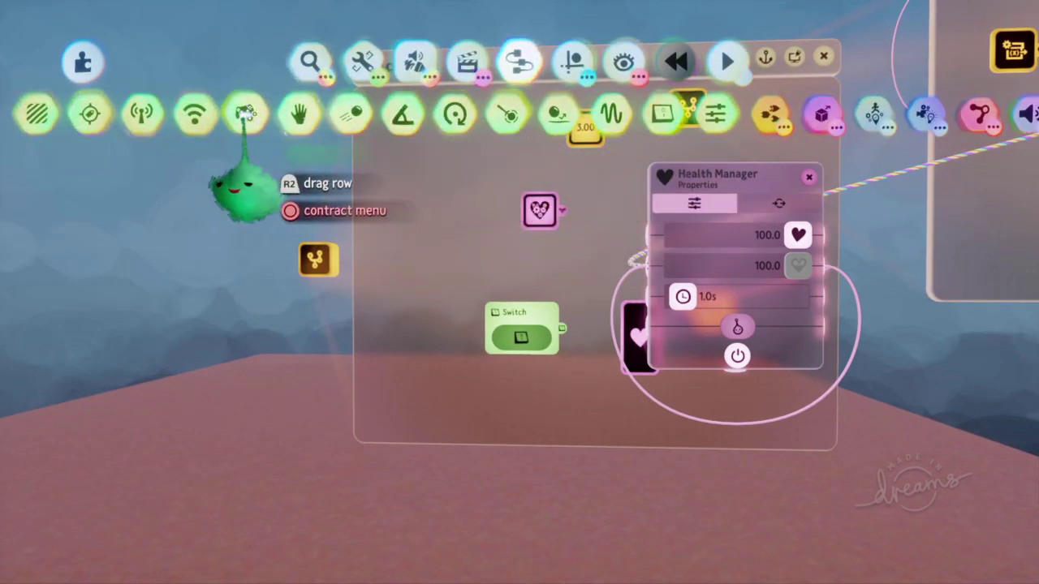
click(246, 113)
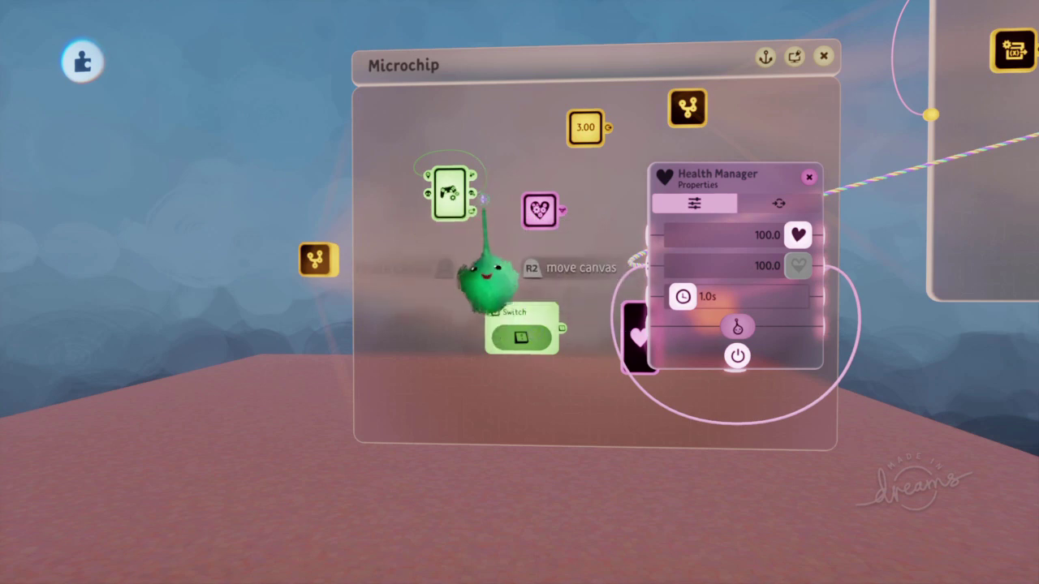
Review the Controller Sensor's possession settings and wire its Cross button output into the Health Modifier's power port.
click(453, 212)
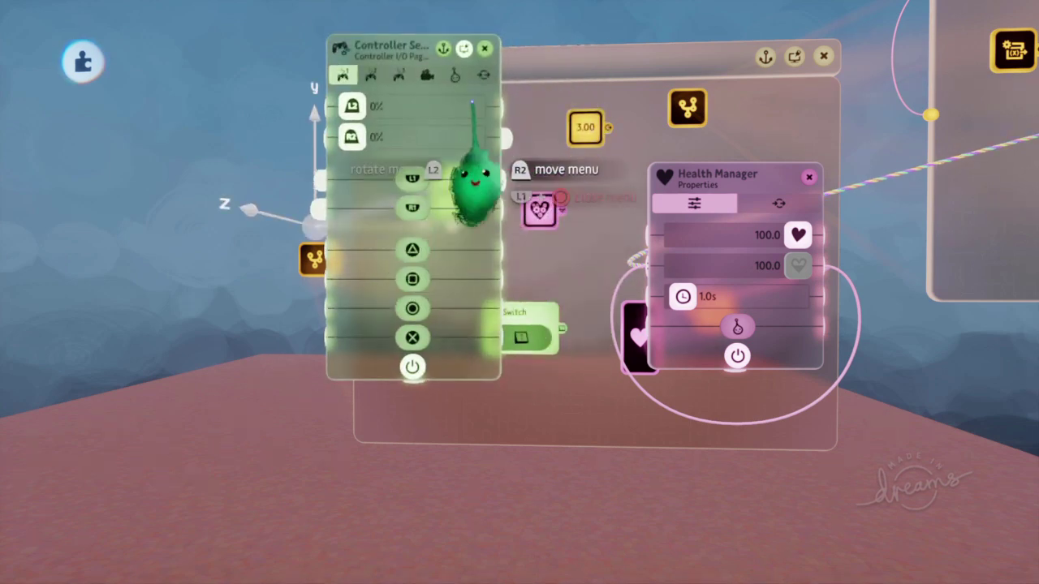
click(456, 76)
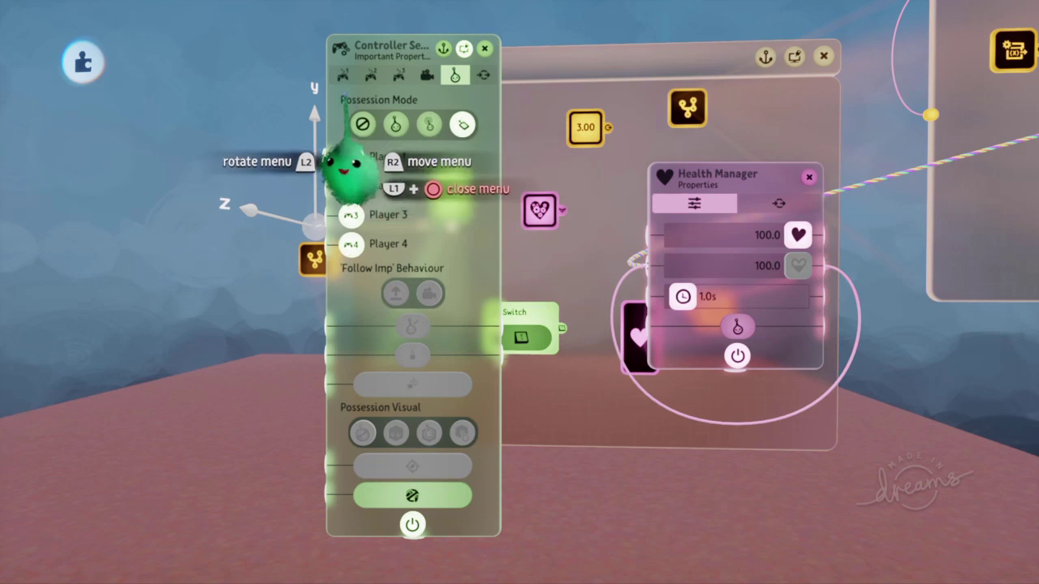
click(342, 75)
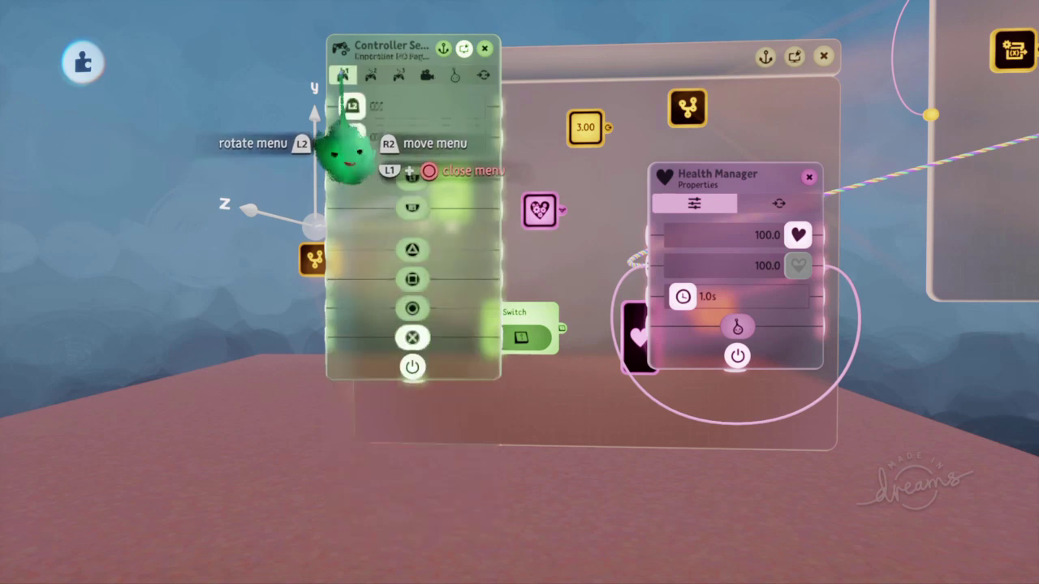
click(504, 341)
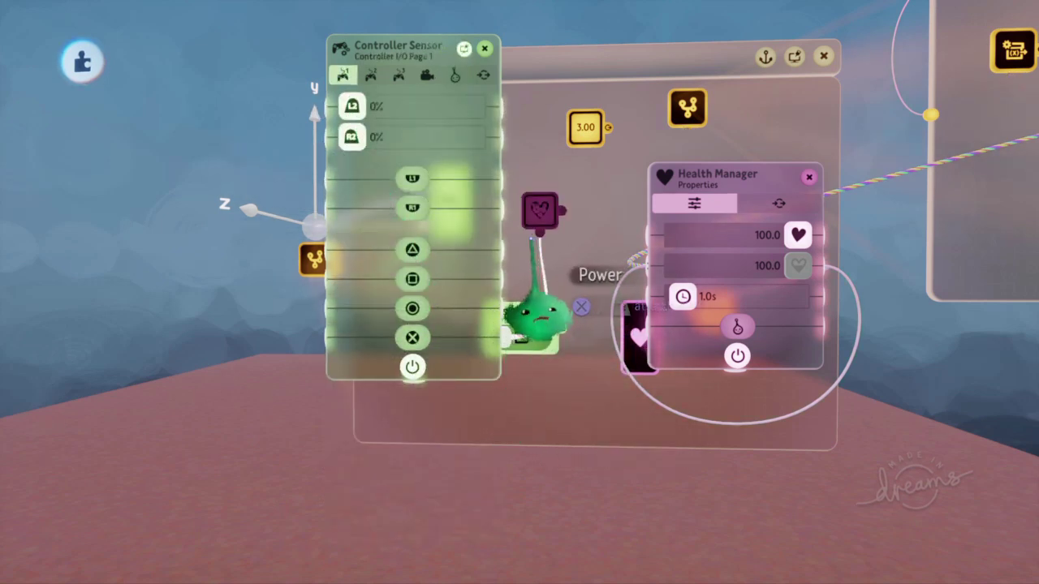
click(533, 237)
key(Escape)
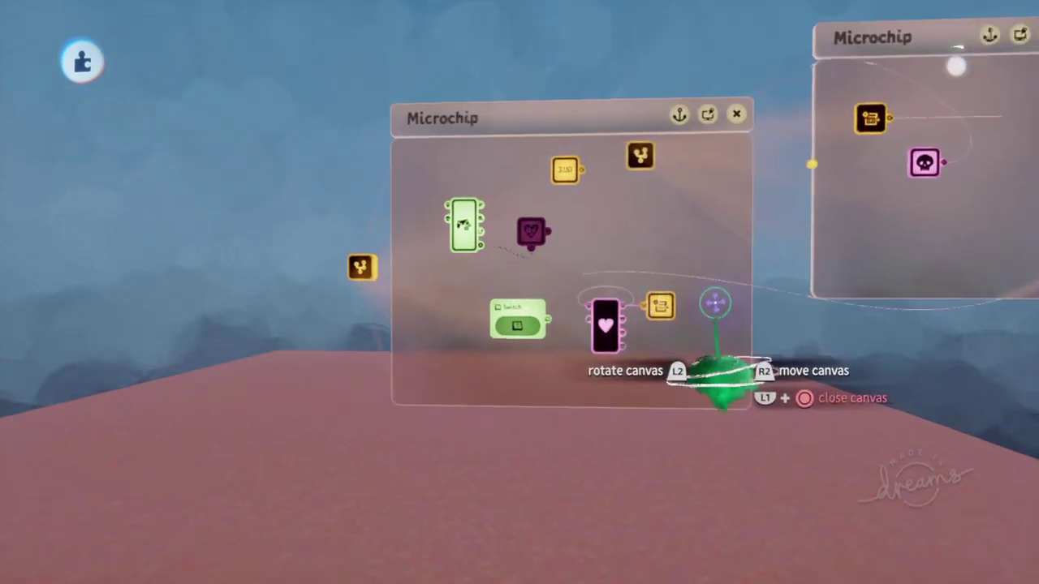
Stamp a Number Displayer beside the Health Manager and wire the Current Health output into it.
scroll(715, 304, up, 4)
key(Tab)
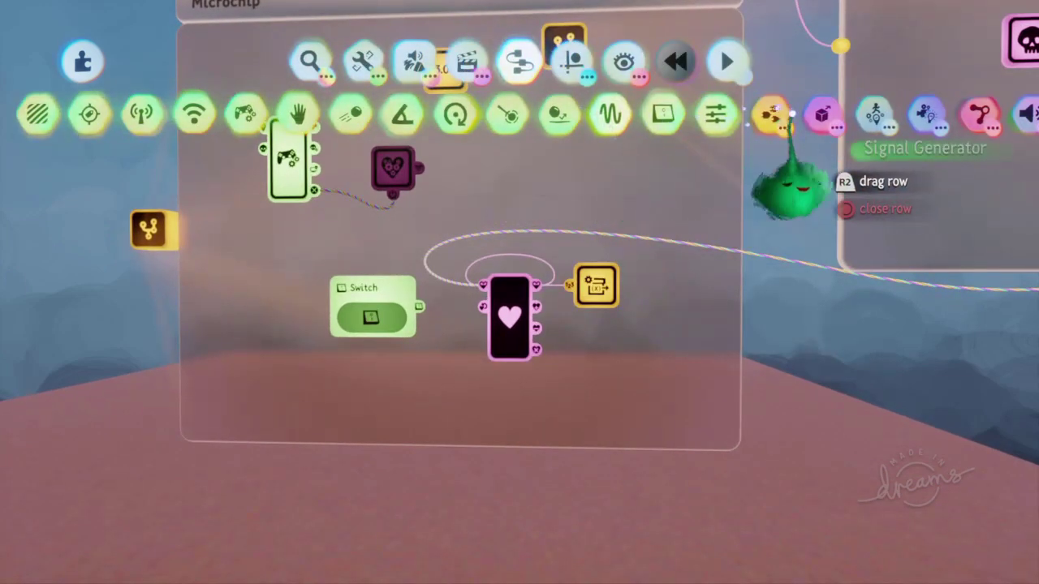
click(823, 114)
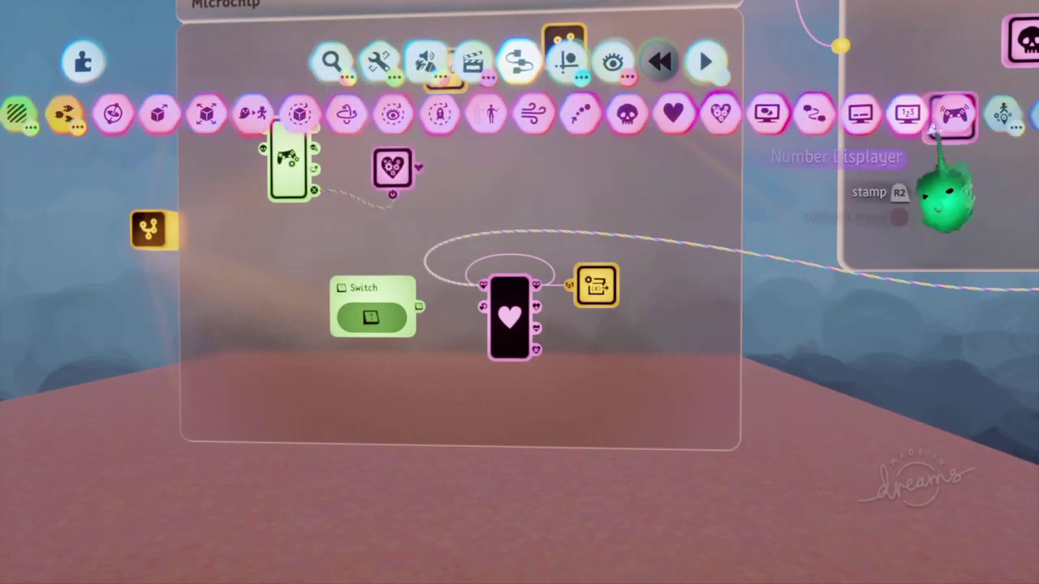
click(951, 114)
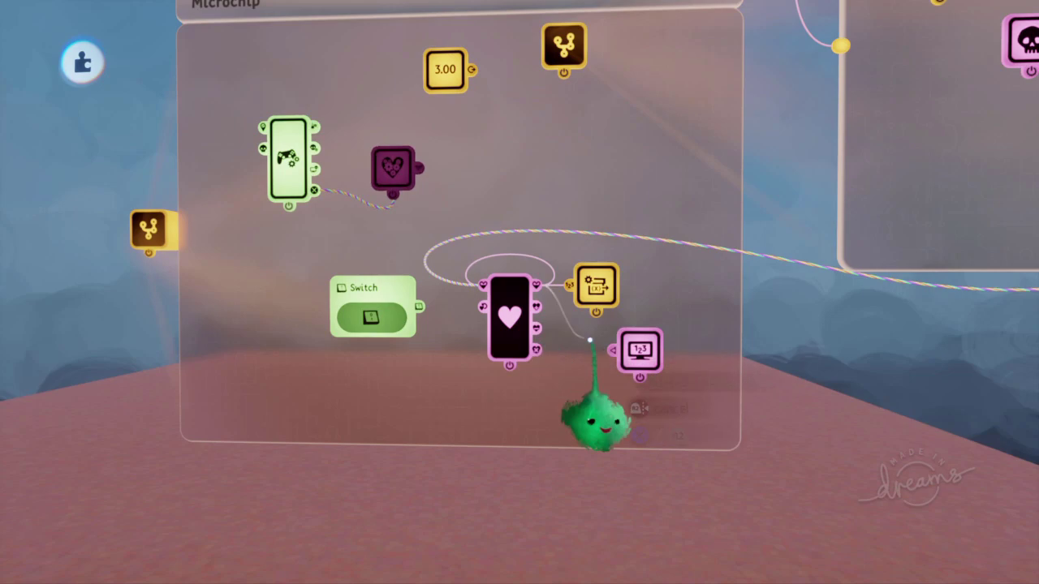
scroll(607, 351, down, 4)
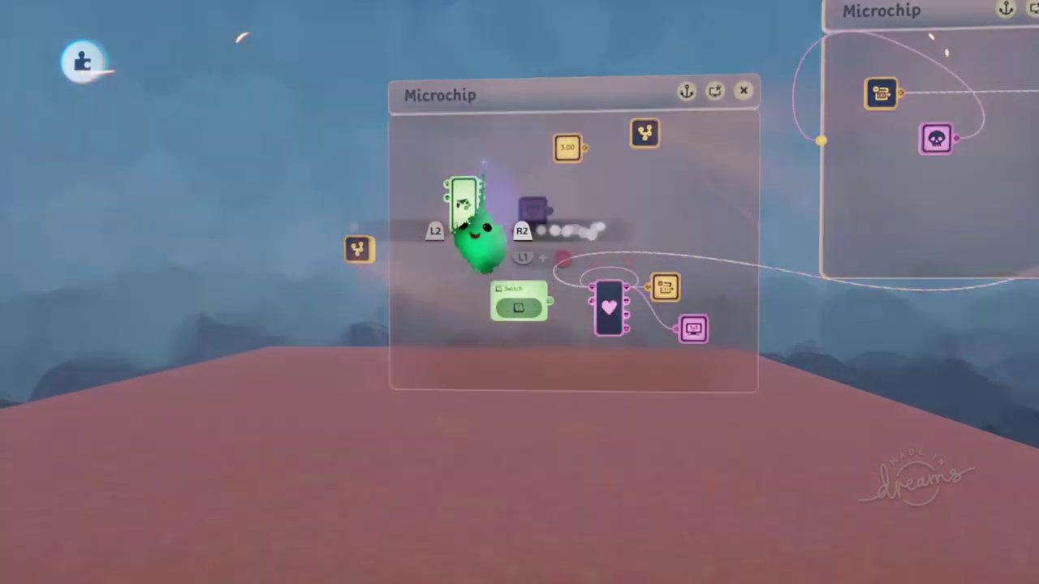
Run the scene to test the Health Modifier against the displayed health, and return to editing.
key(Escape)
click(383, 403)
click(410, 418)
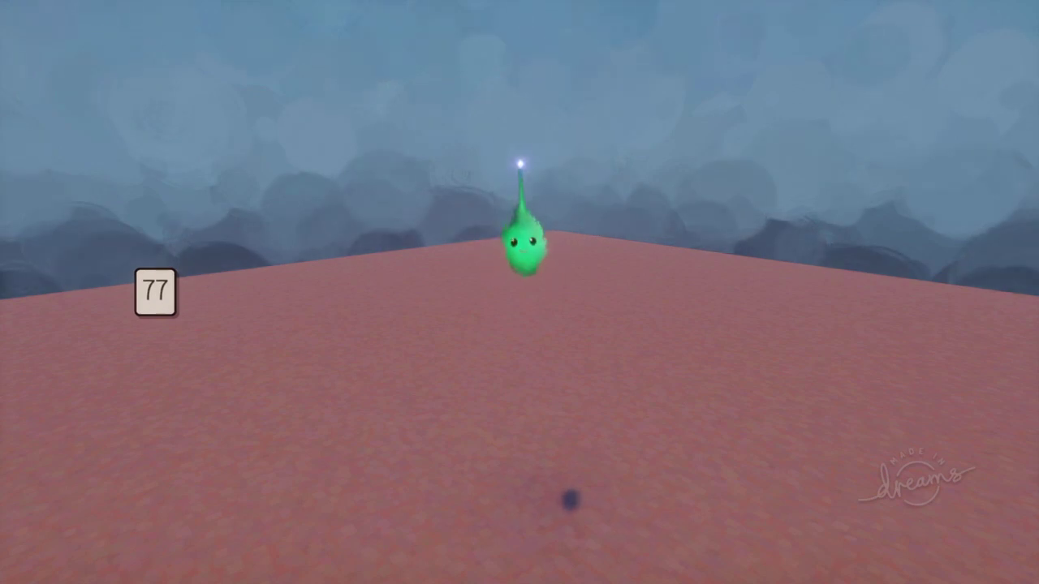
key(Escape)
click(332, 411)
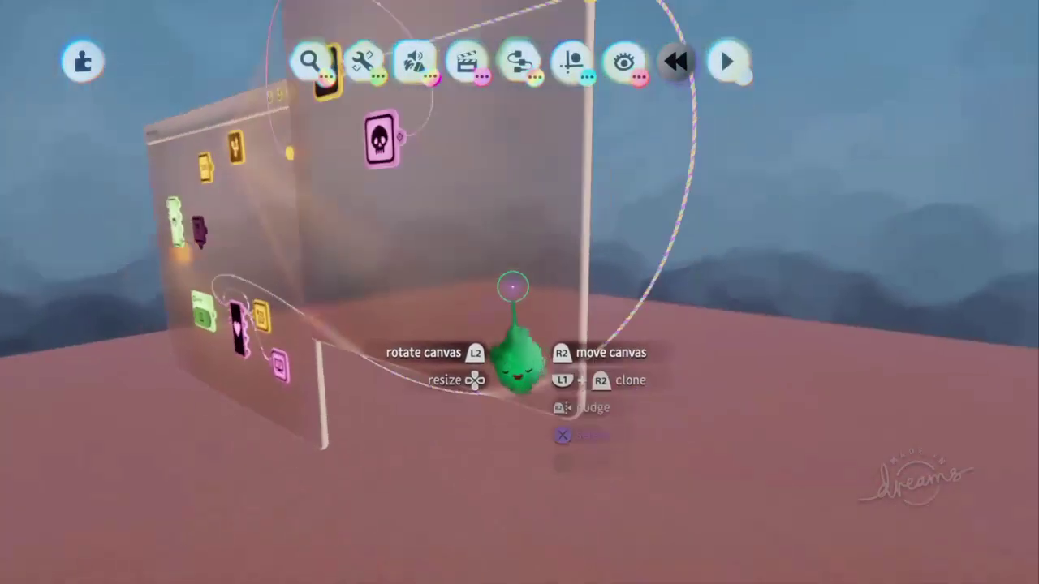
Open the Controller Sensor's properties in the outer microchip and add a Doorway gadget to the logic.
middle_drag(511, 288, 398, 239)
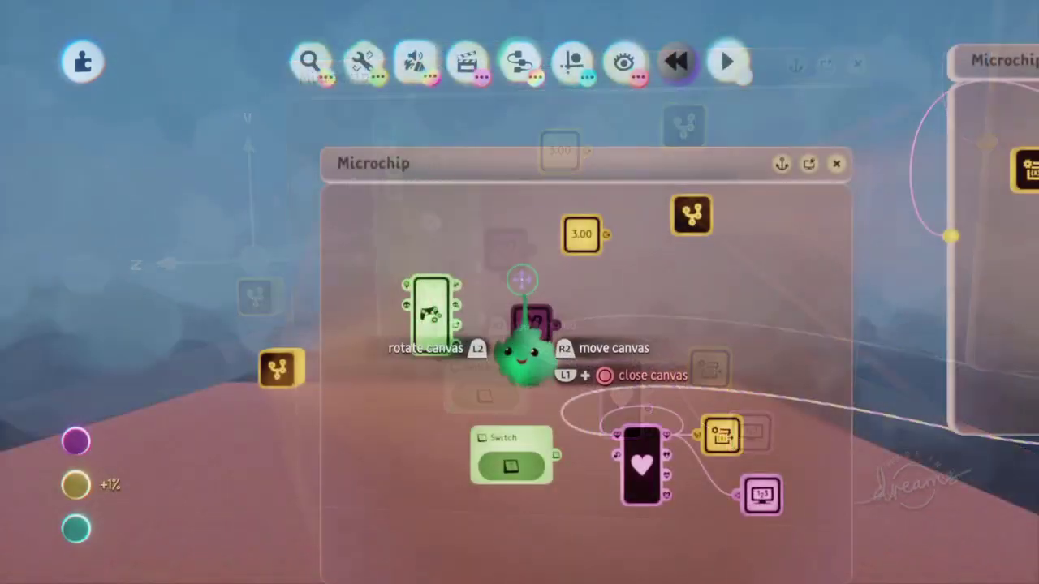
click(425, 313)
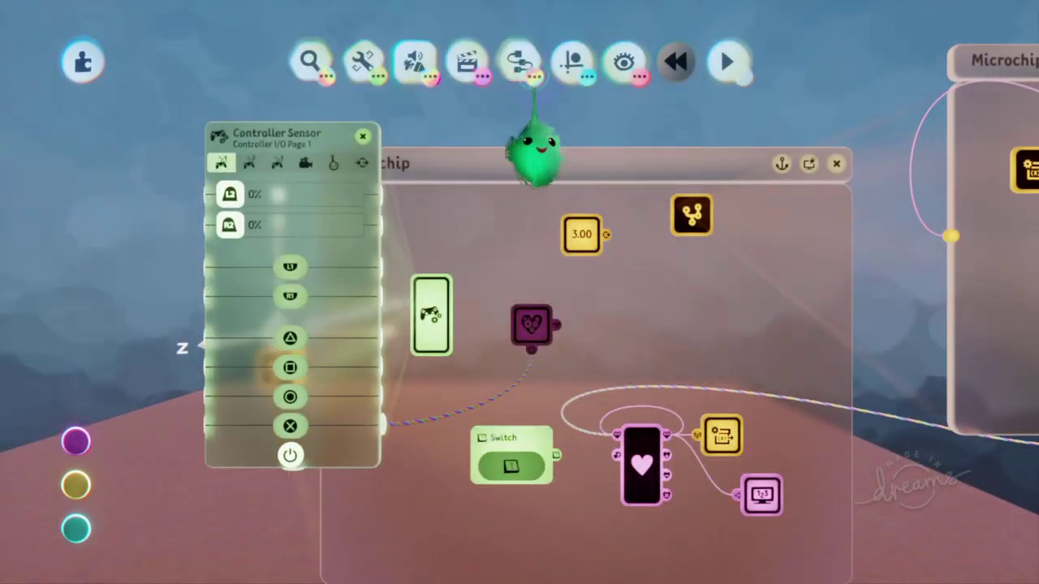
click(526, 68)
drag(565, 120, 430, 121)
click(861, 116)
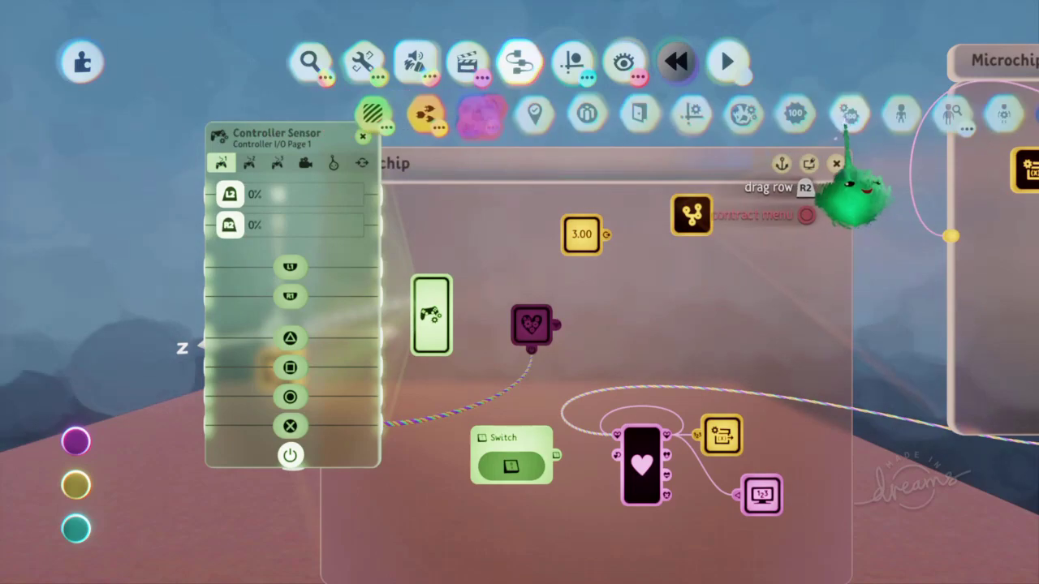
click(639, 115)
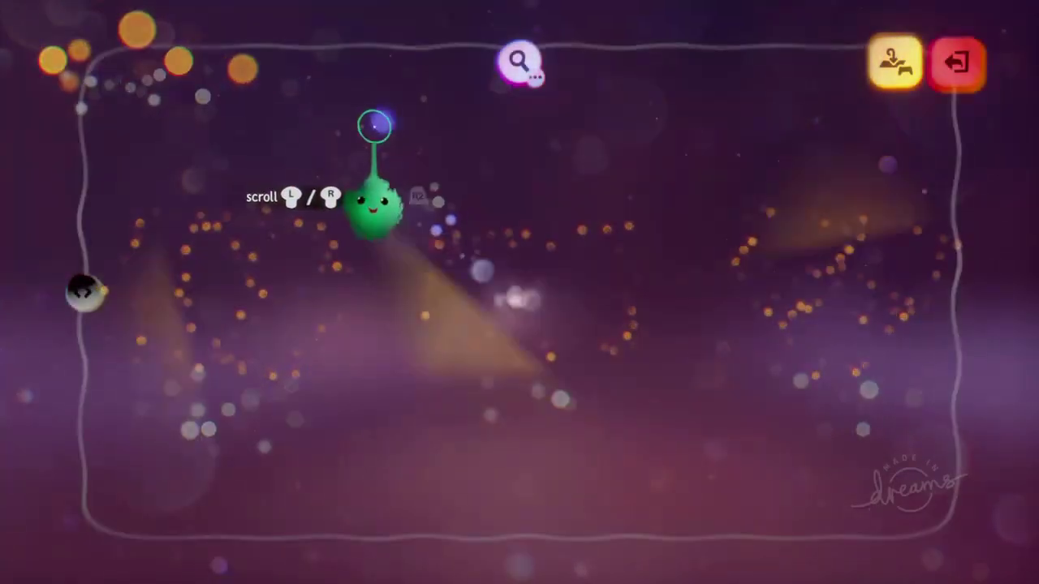
Choose this scene from My Creations as the Doorway's destination and play My Creation - 1/4/2020.
click(518, 61)
click(504, 321)
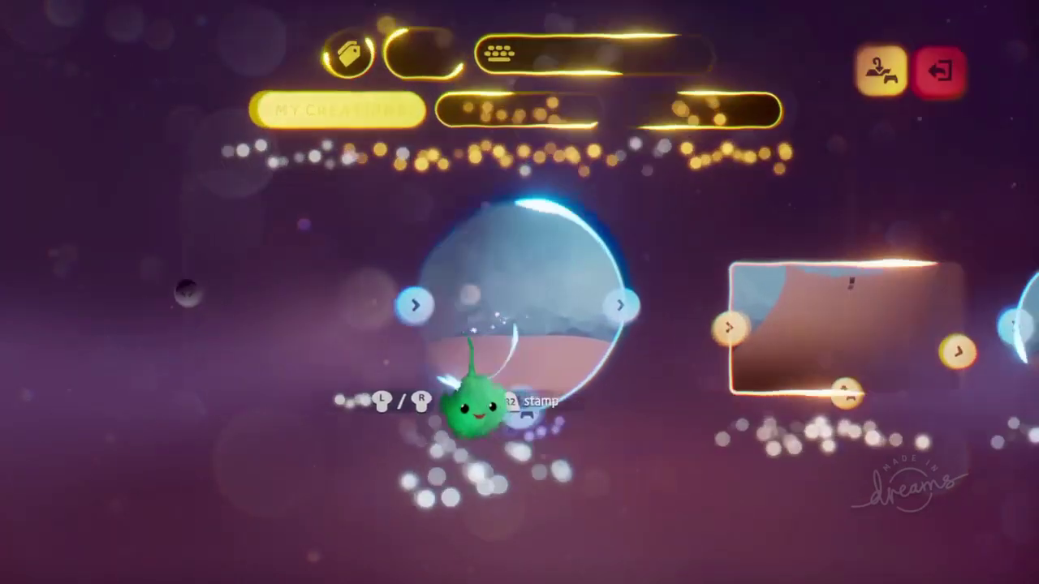
click(298, 290)
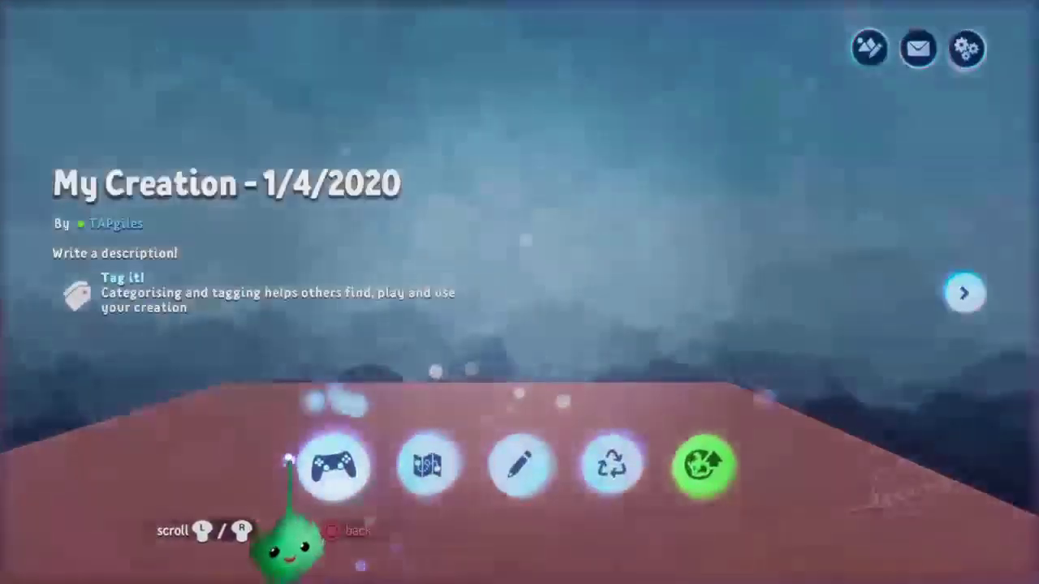
click(330, 471)
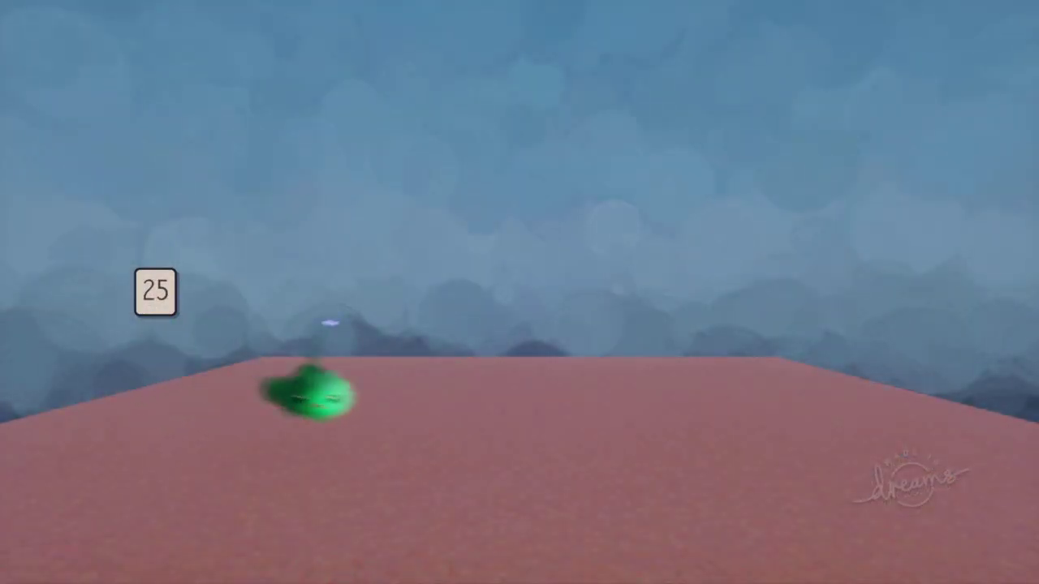